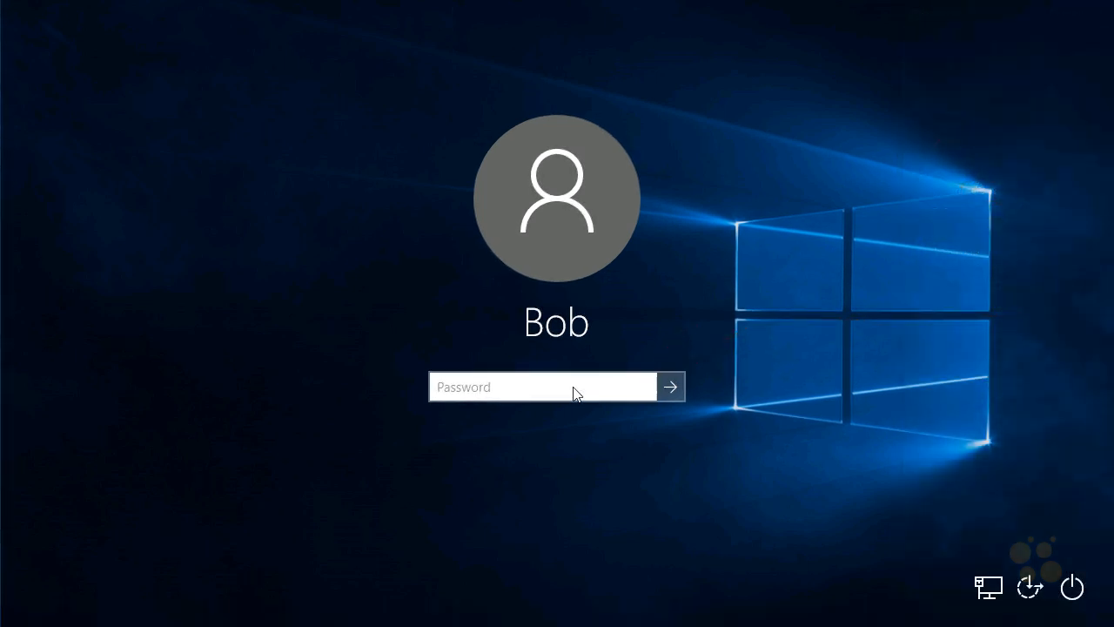
- Sign in to Windows by entering the account password
{"action": "type", "text": "•••••••••"}
{"action": "key", "text": "Return"}
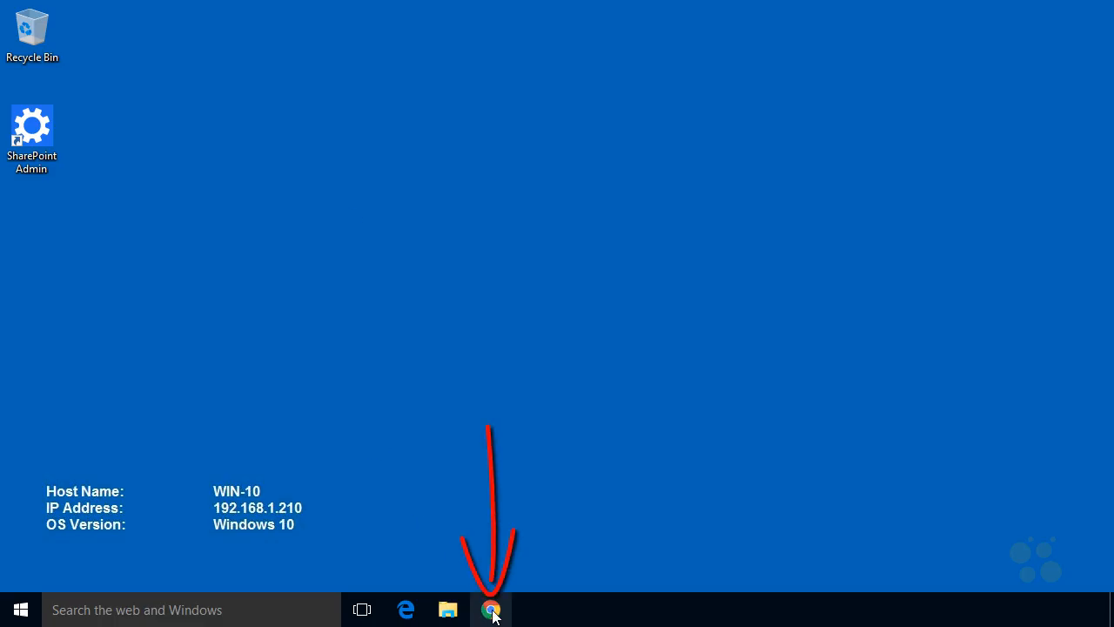
- Open the browser and go to srv1.nuglab.com
{"action": "left_click", "coordinate": [492, 612]}
{"action": "type", "text": "sr"}
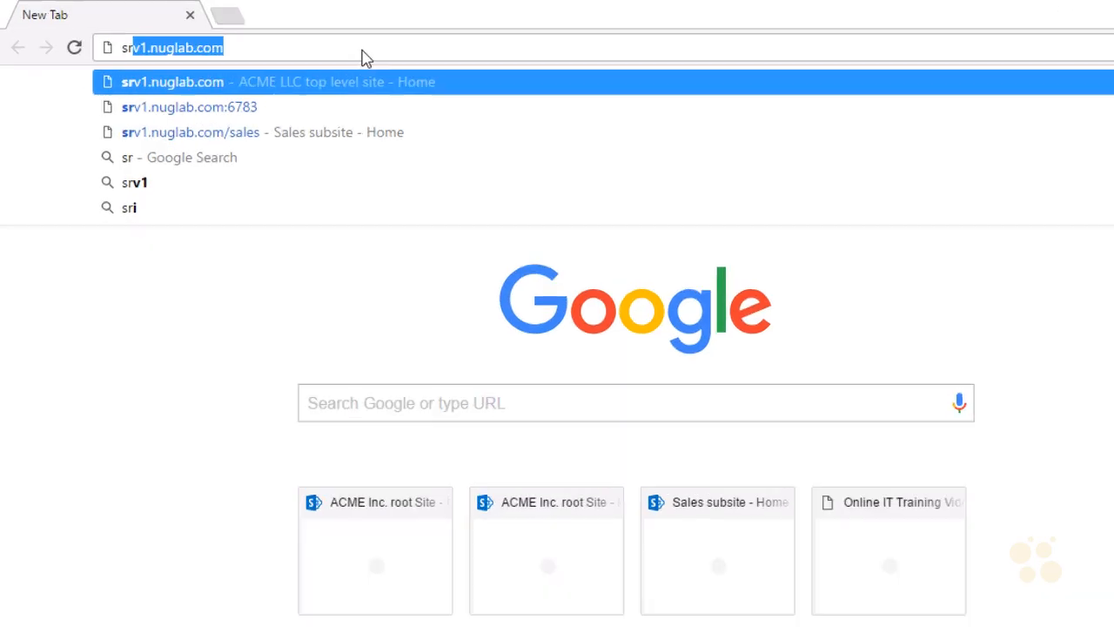
{"action": "key", "text": "Down"}
{"action": "key", "text": "Up"}
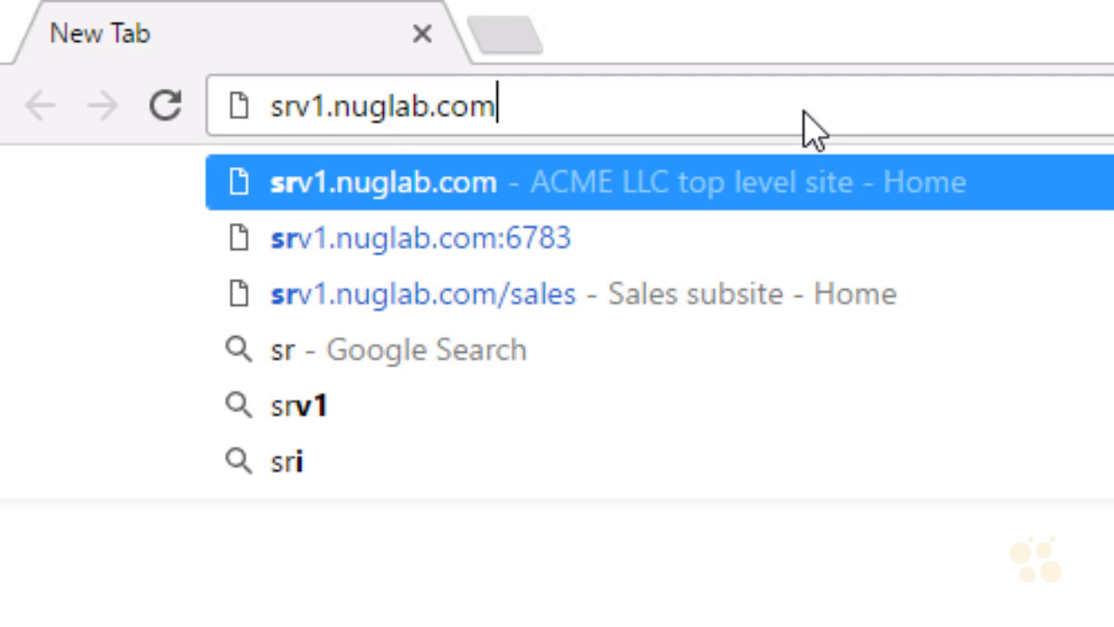
{"action": "key", "text": "Return"}
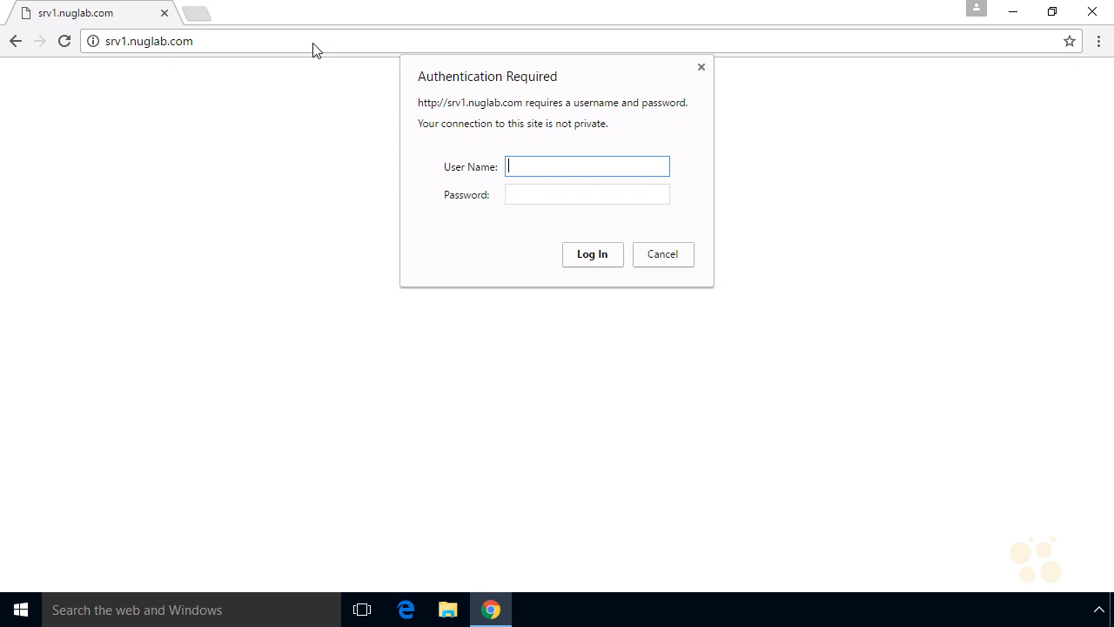
- Log in to the site as administrator with the account password
{"action": "type", "text": "administrator"}
{"action": "key", "text": "Tab"}
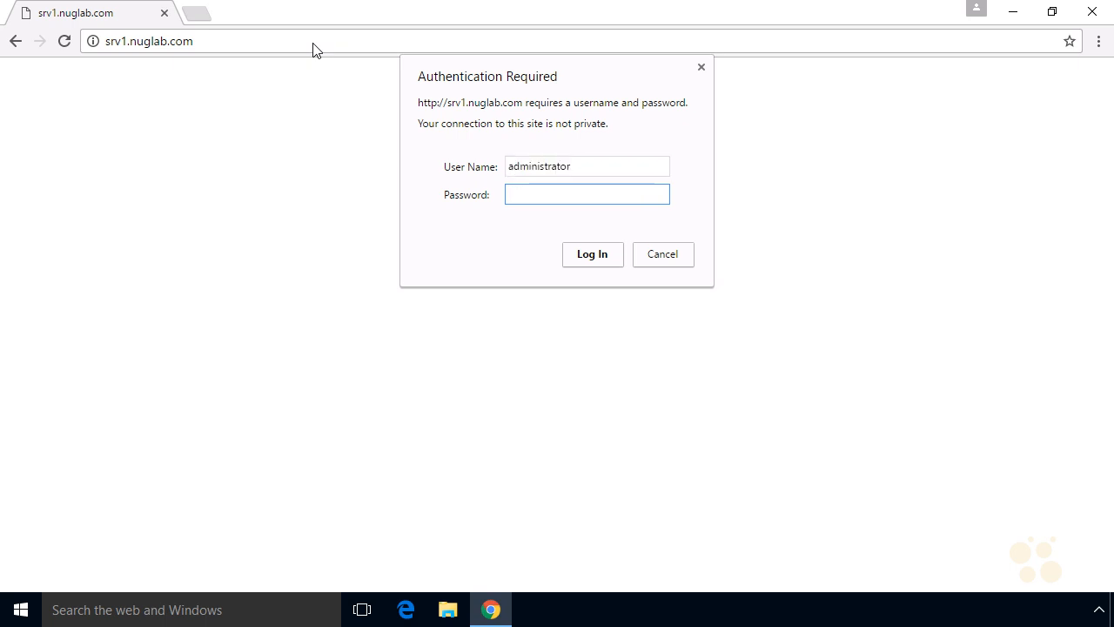
{"action": "type", "text": "********"}
{"action": "key", "text": "Return"}
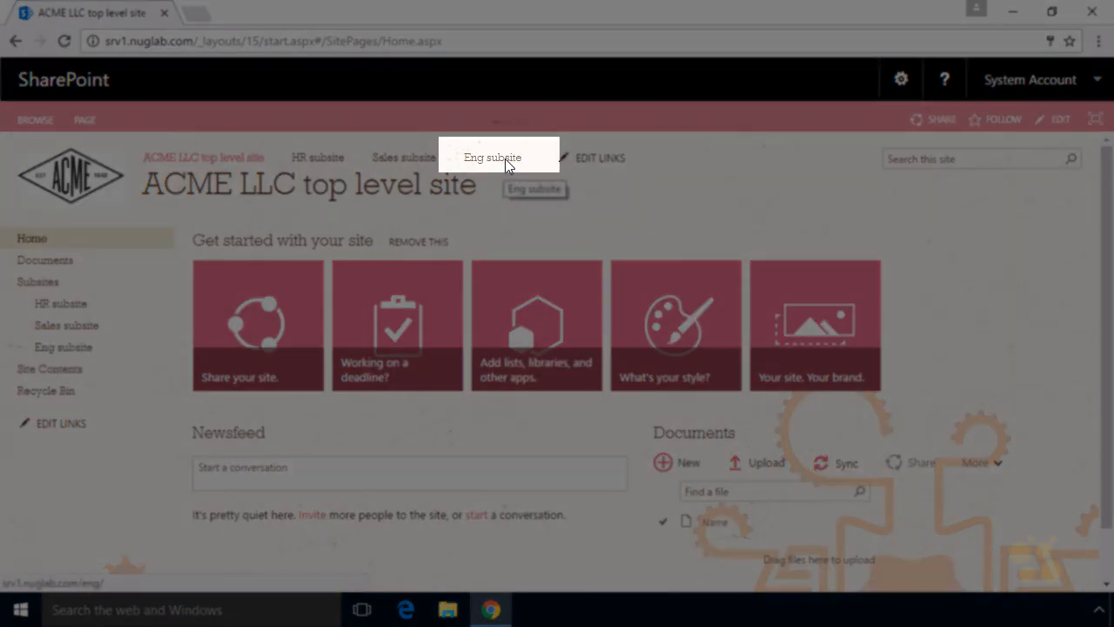
- Open the Eng subsite and its Change the look page
{"action": "left_click", "coordinate": [492, 157]}
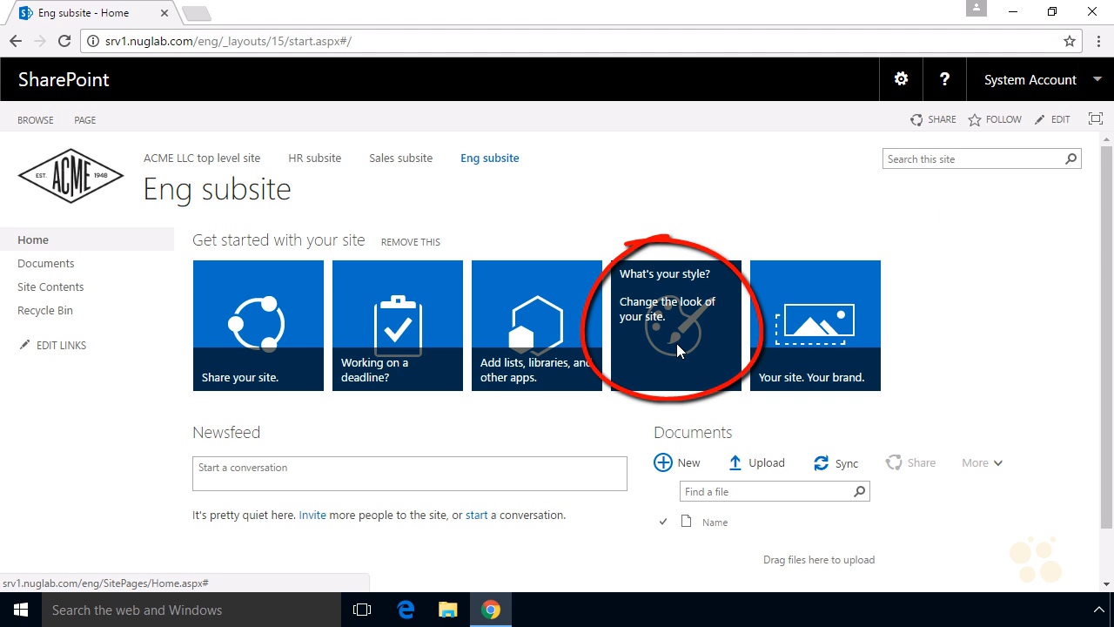
{"action": "left_click", "coordinate": [904, 81]}
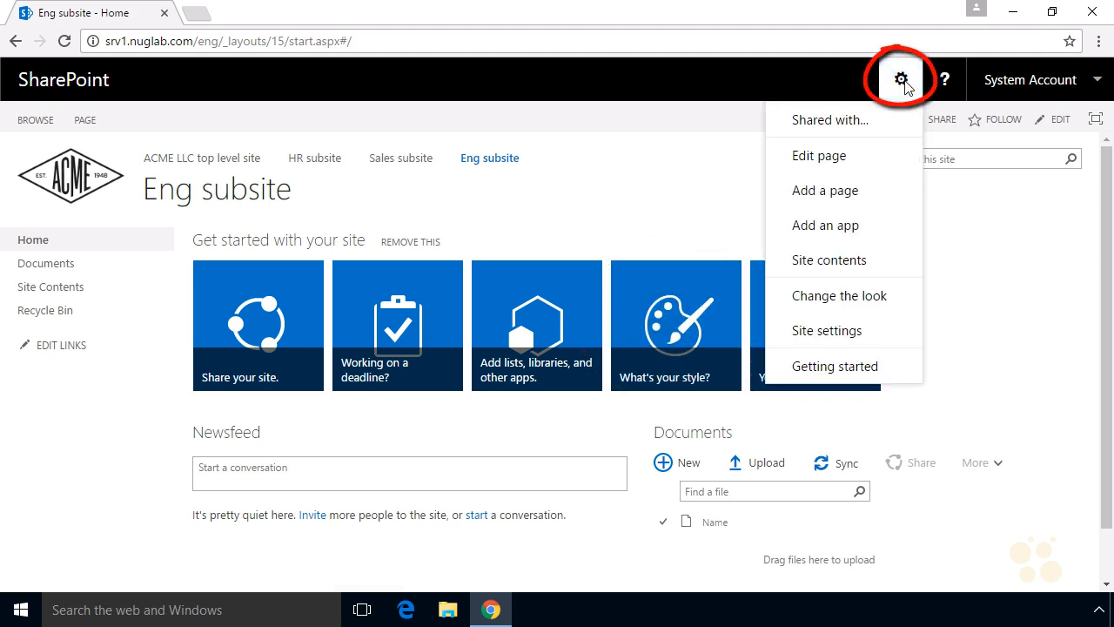
{"action": "left_click", "coordinate": [883, 299]}
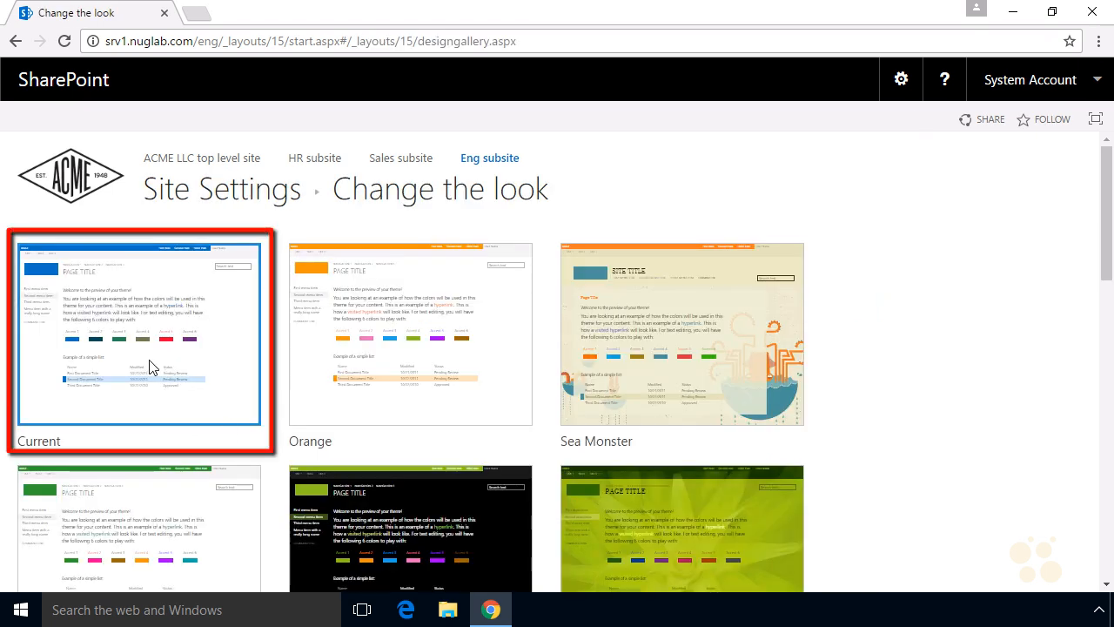
- Apply the Black, Gray-25% and Pink colour palette to the current look, preview it and keep it
{"action": "left_click", "coordinate": [150, 366]}
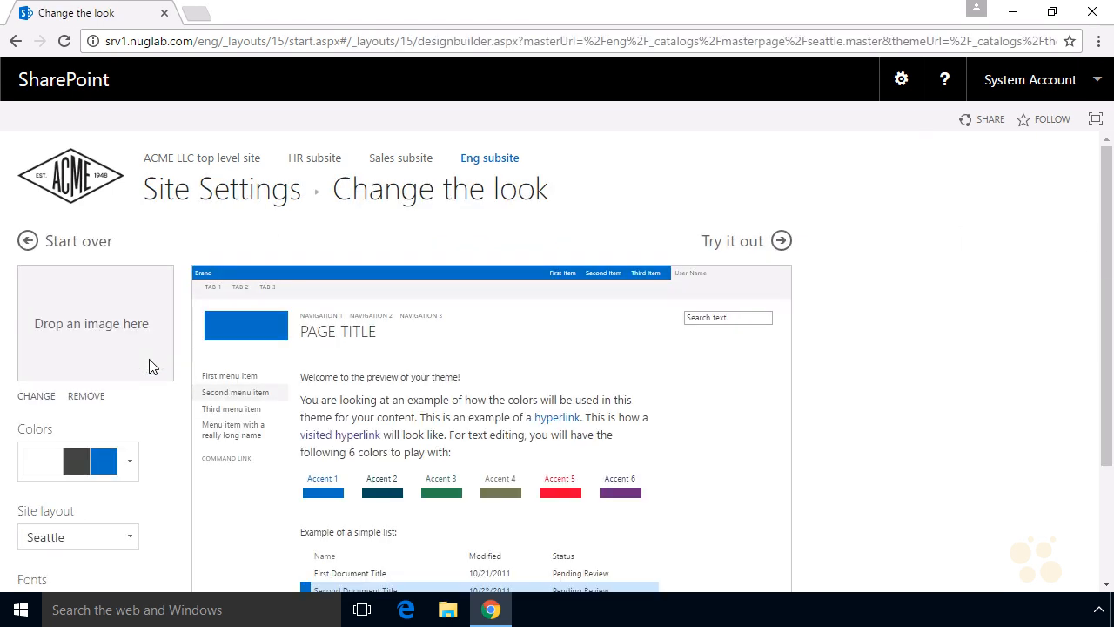
{"action": "left_click", "coordinate": [130, 459]}
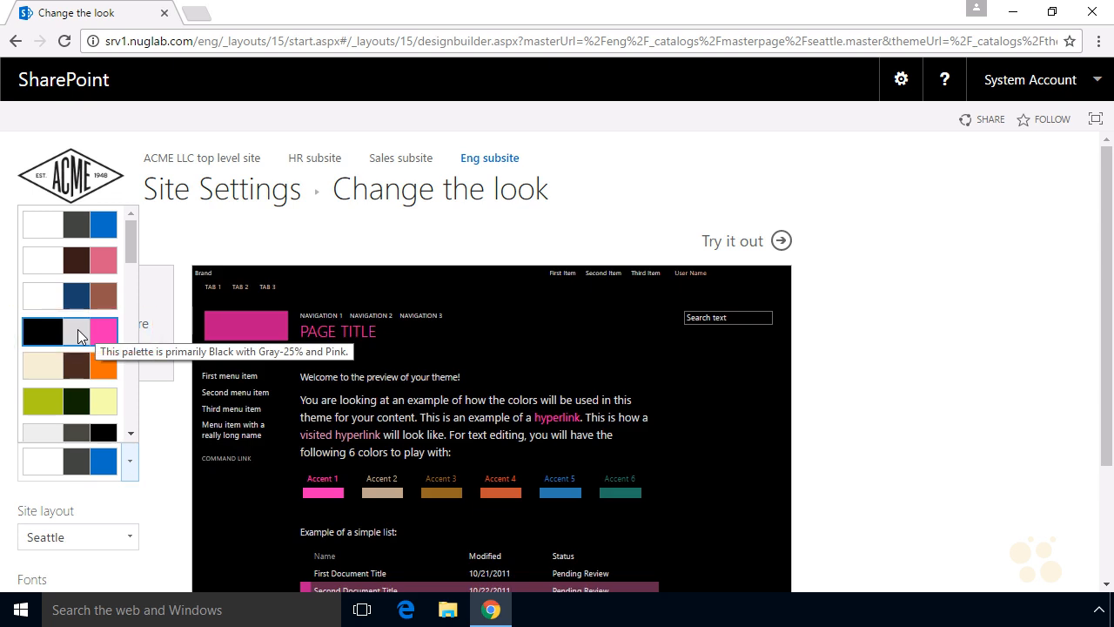
{"action": "left_click", "coordinate": [78, 331]}
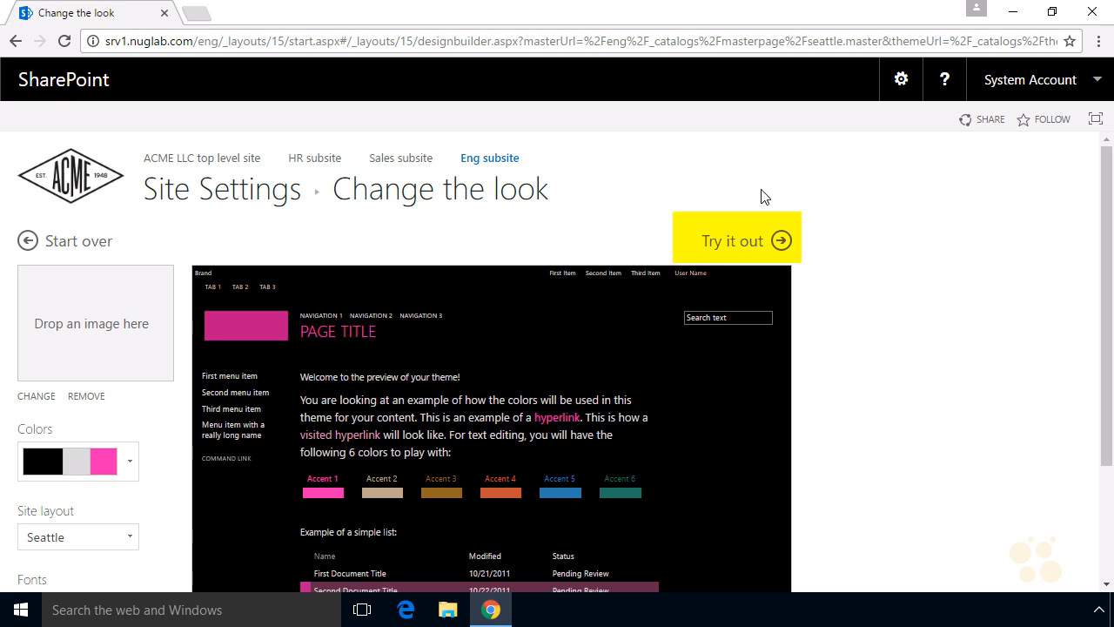
{"action": "left_click", "coordinate": [741, 252]}
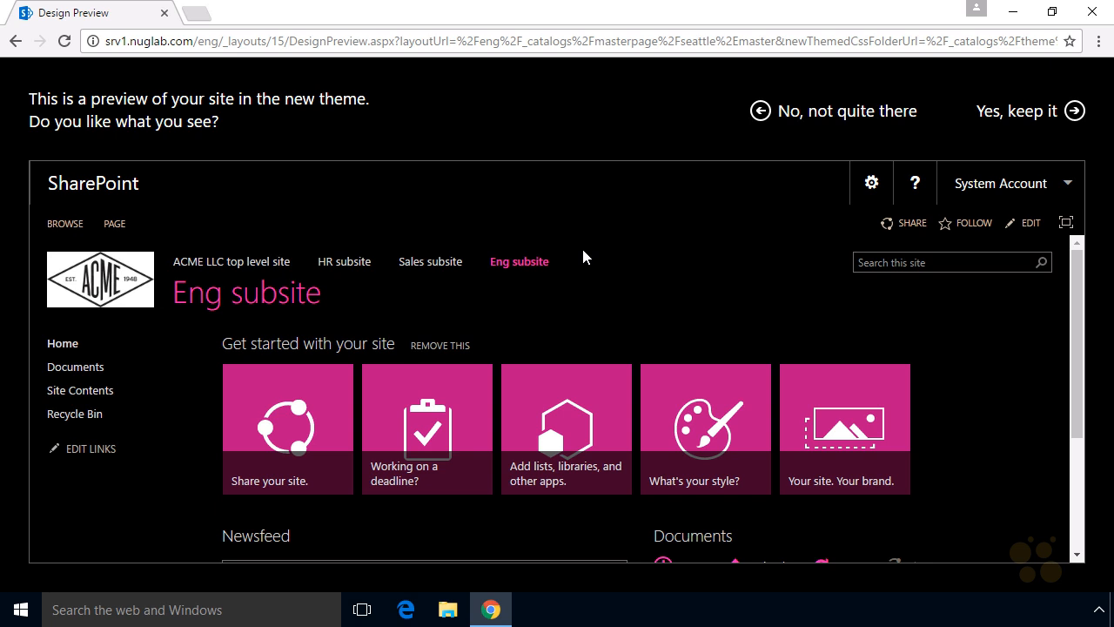
{"action": "left_click", "coordinate": [1033, 120]}
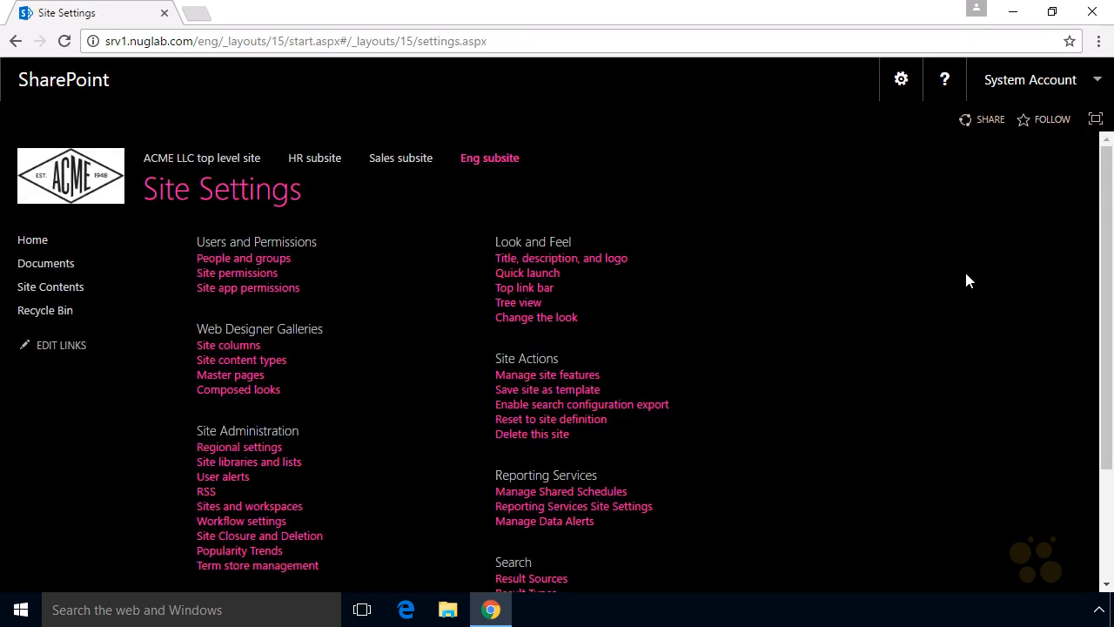
- Return to the Eng subsite home and open the page for adding an app
{"action": "left_click", "coordinate": [509, 165]}
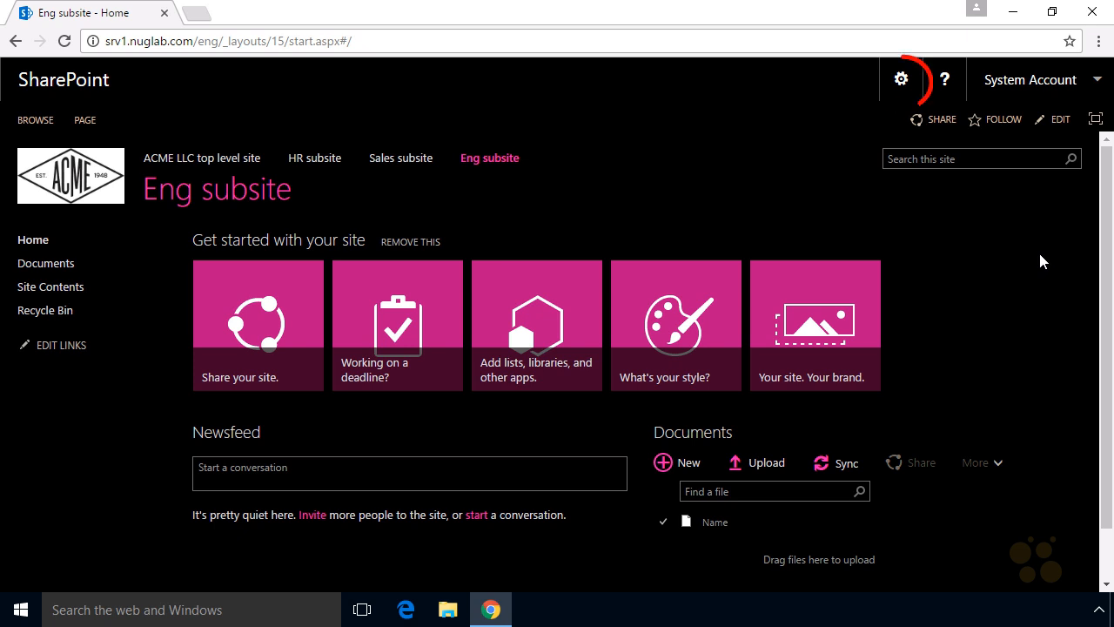
{"action": "left_click", "coordinate": [902, 87]}
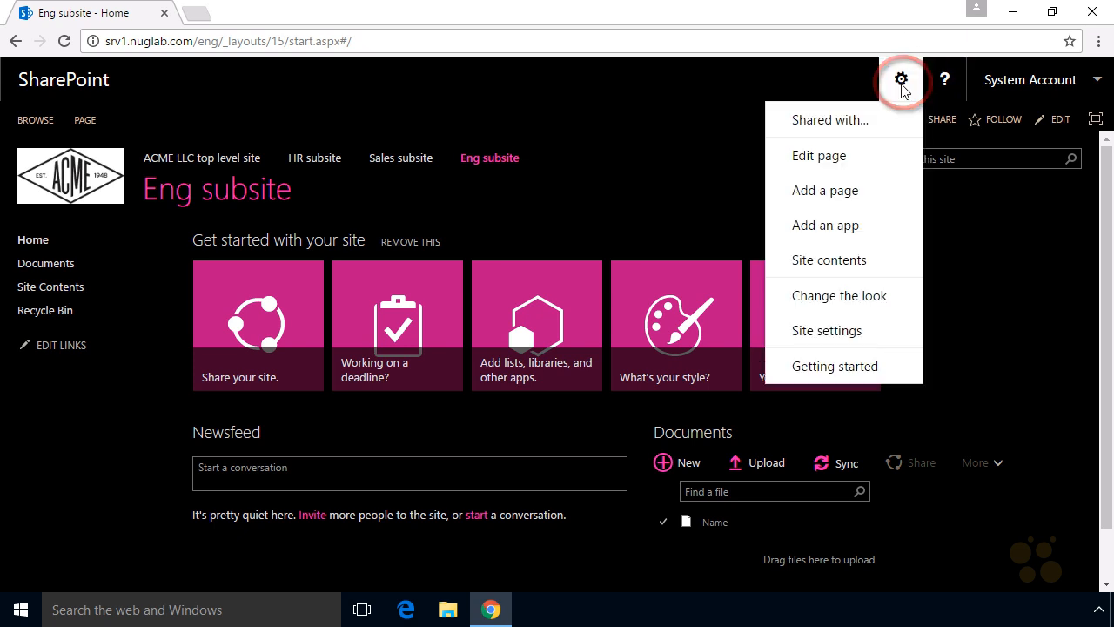
{"action": "left_click", "coordinate": [868, 232]}
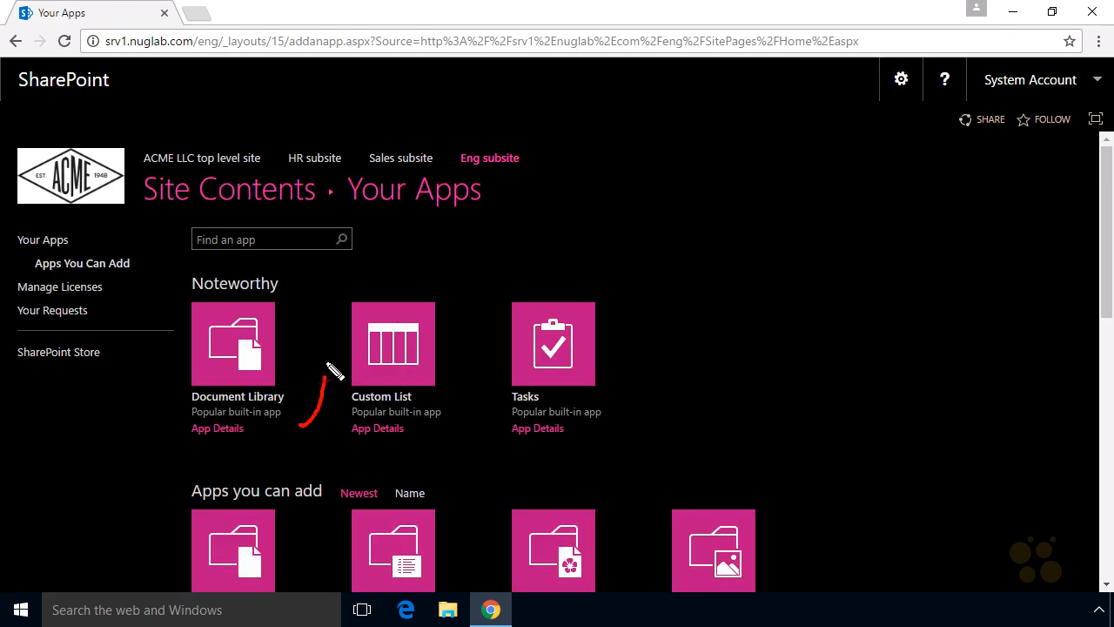
{"action": "left_click_drag", "start_coordinate": [126, 464], "coordinate": [186, 420]}
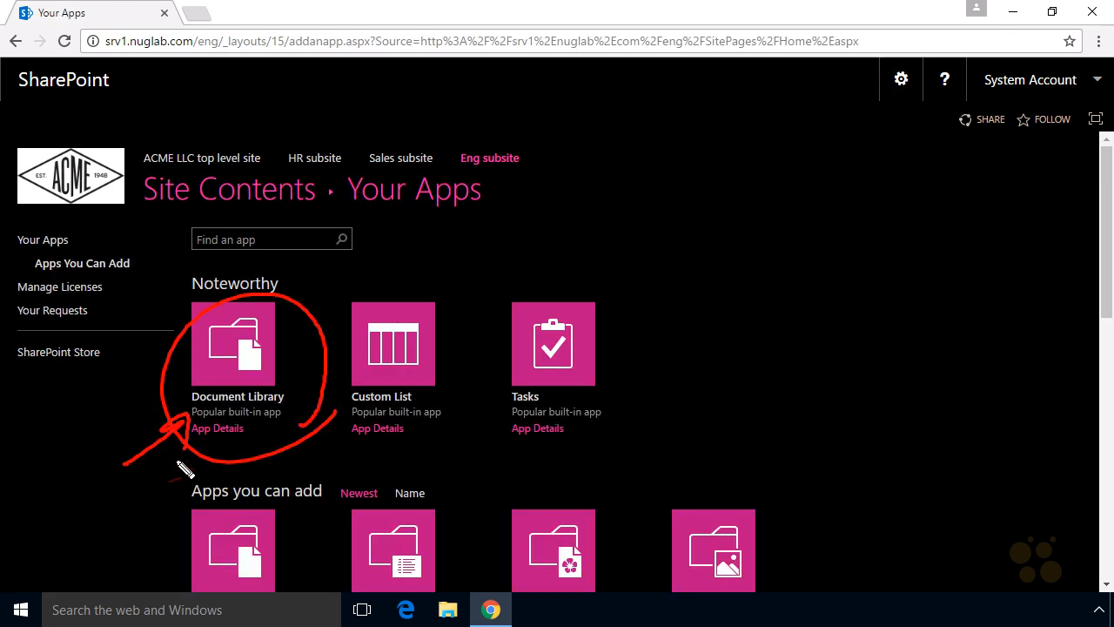
{"action": "left_click_drag", "start_coordinate": [152, 481], "coordinate": [181, 528]}
{"action": "left_click_drag", "start_coordinate": [317, 539], "coordinate": [294, 564]}
{"action": "key", "text": "Escape"}
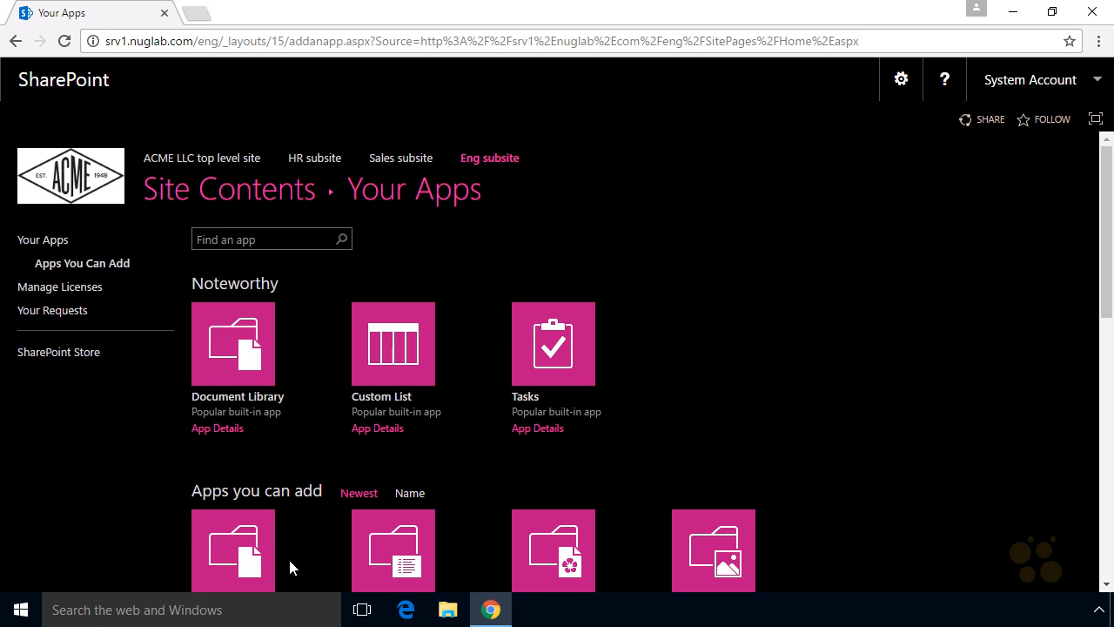
- Add a Document Library app named ENGDL
{"action": "left_click", "coordinate": [228, 349]}
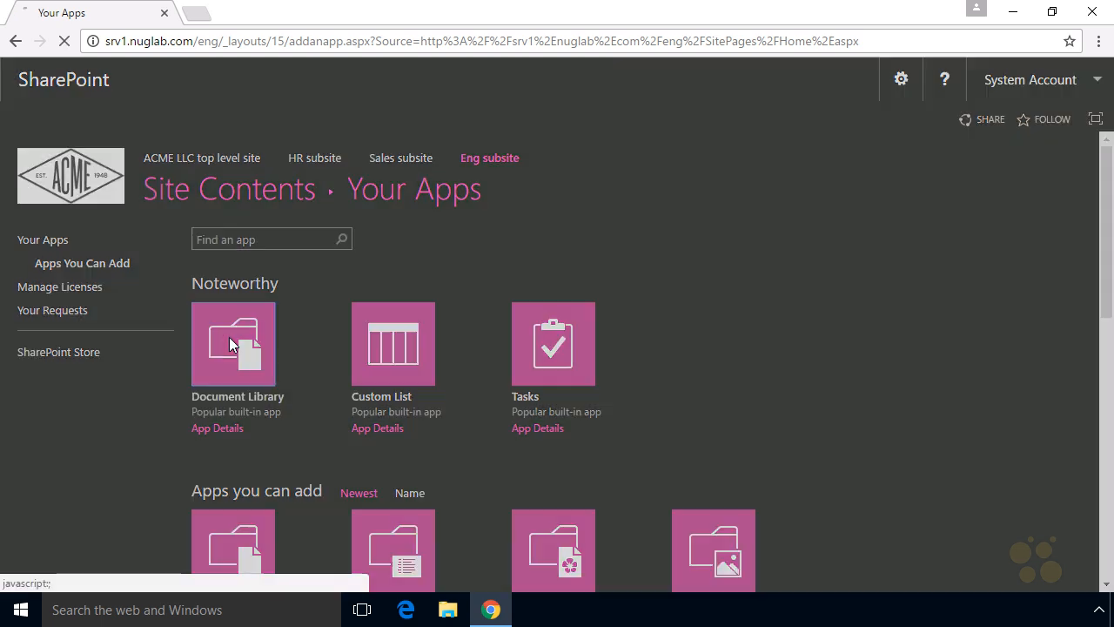
{"action": "type", "text": "ENGDL"}
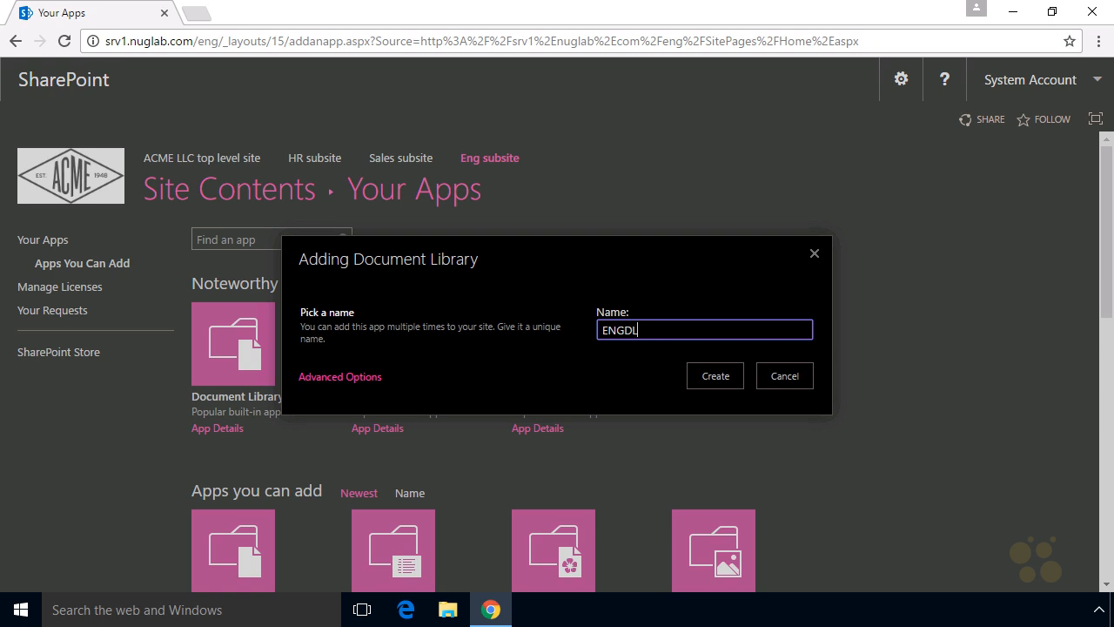
{"action": "mouse_move", "coordinate": [619, 356]}
{"action": "left_mouse_down"}
{"action": "mouse_move", "coordinate": [616, 300]}
{"action": "mouse_move", "coordinate": [613, 353]}
{"action": "left_mouse_up"}
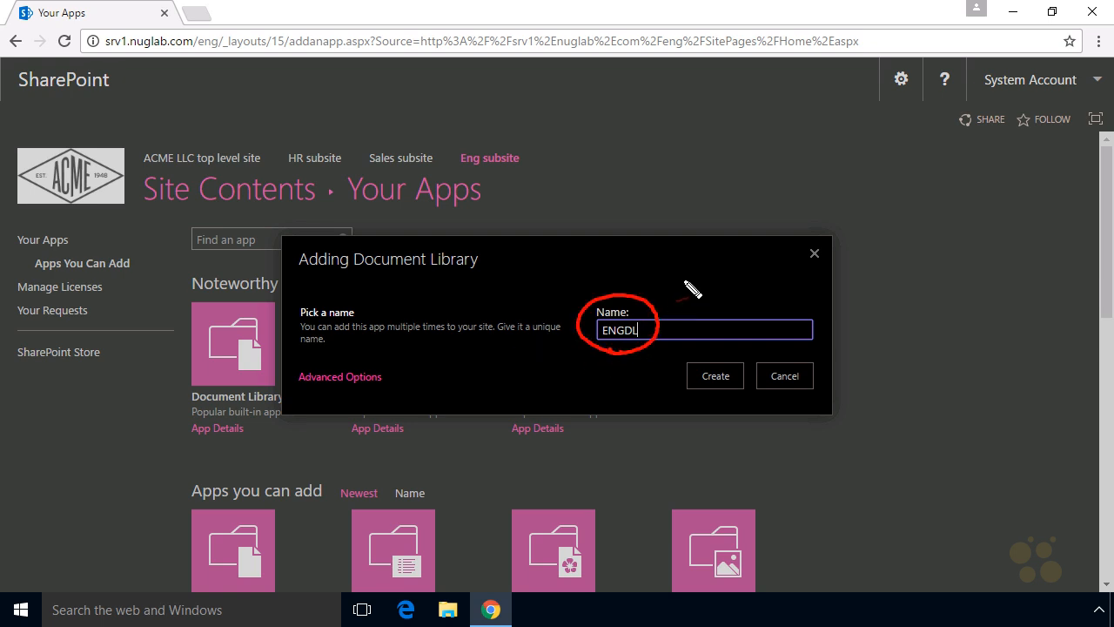
{"action": "left_click_drag", "start_coordinate": [688, 272], "coordinate": [661, 318]}
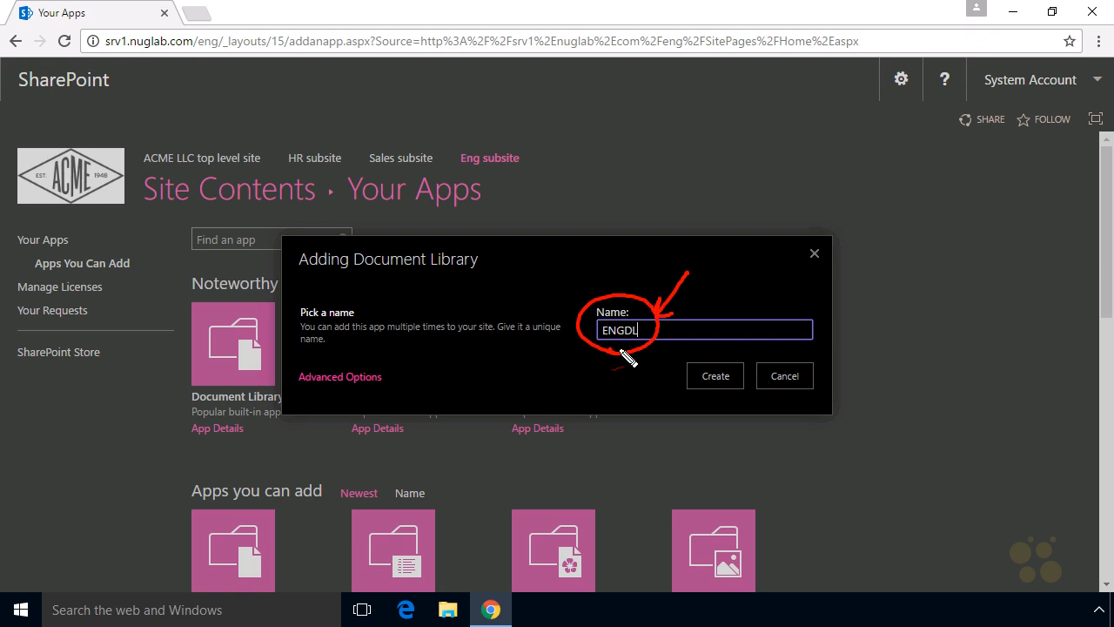
{"action": "left_click", "coordinate": [723, 376]}
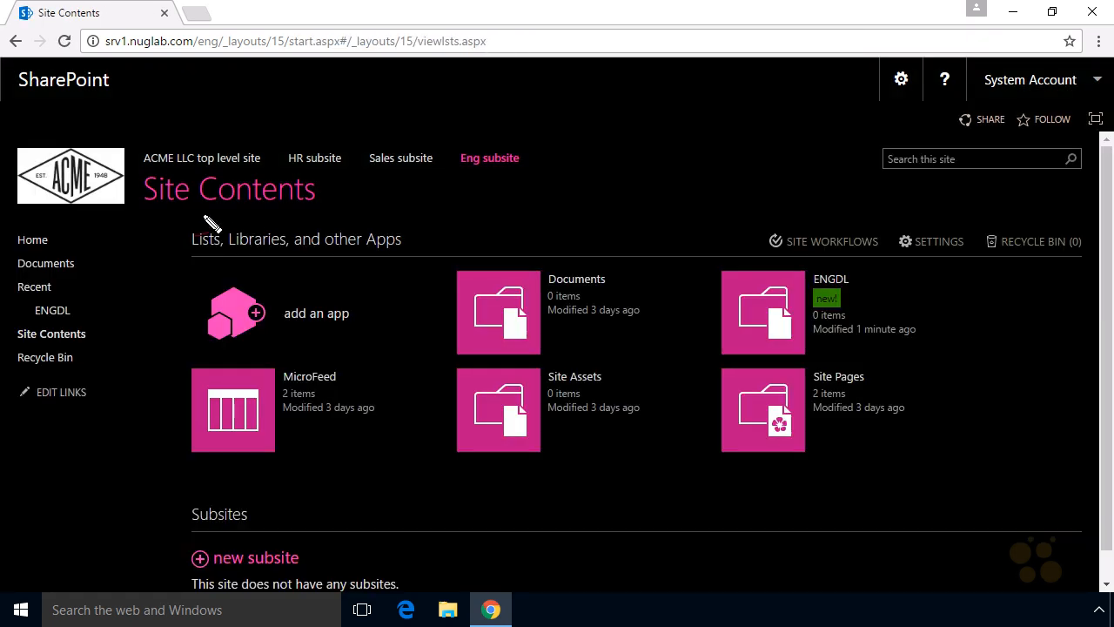
{"action": "mouse_move", "coordinate": [192, 224]}
{"action": "left_mouse_down"}
{"action": "mouse_move", "coordinate": [232, 162]}
{"action": "mouse_move", "coordinate": [219, 249]}
{"action": "left_mouse_up"}
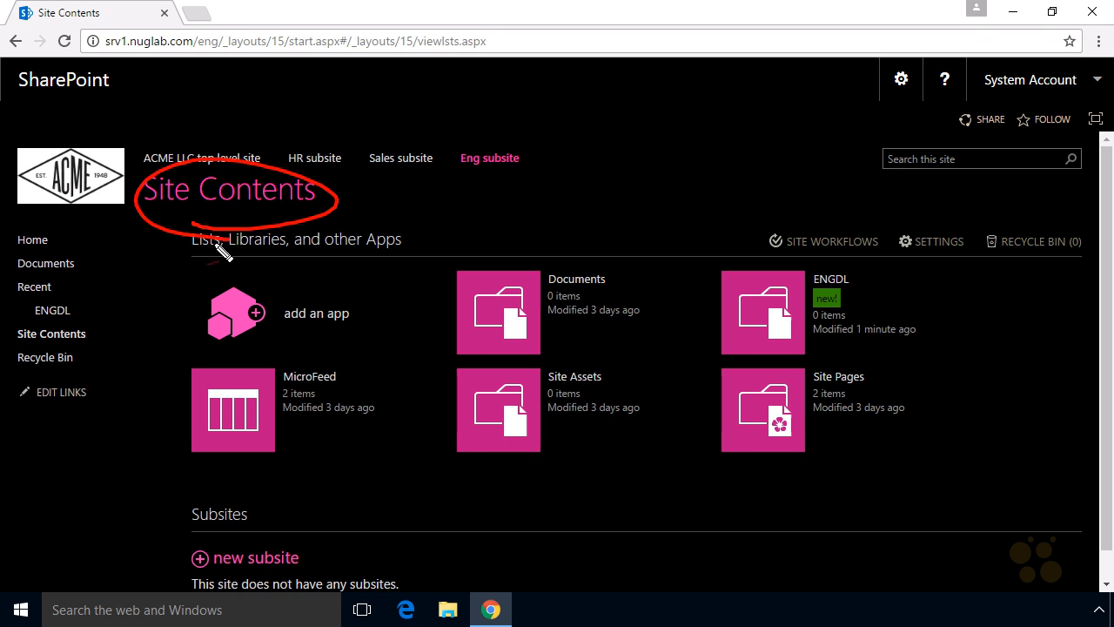
{"action": "left_click_drag", "start_coordinate": [60, 353], "coordinate": [112, 327]}
{"action": "left_click_drag", "start_coordinate": [150, 277], "coordinate": [190, 223]}
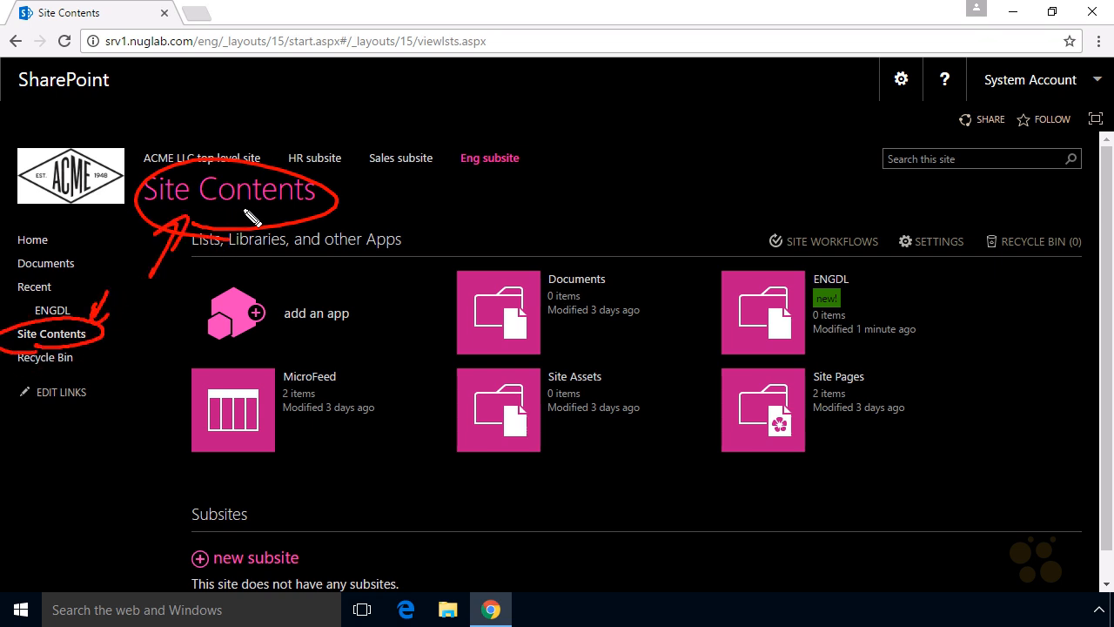
{"action": "mouse_move", "coordinate": [796, 369]}
{"action": "left_mouse_down"}
{"action": "mouse_move", "coordinate": [949, 311]}
{"action": "mouse_move", "coordinate": [839, 370]}
{"action": "left_mouse_up"}
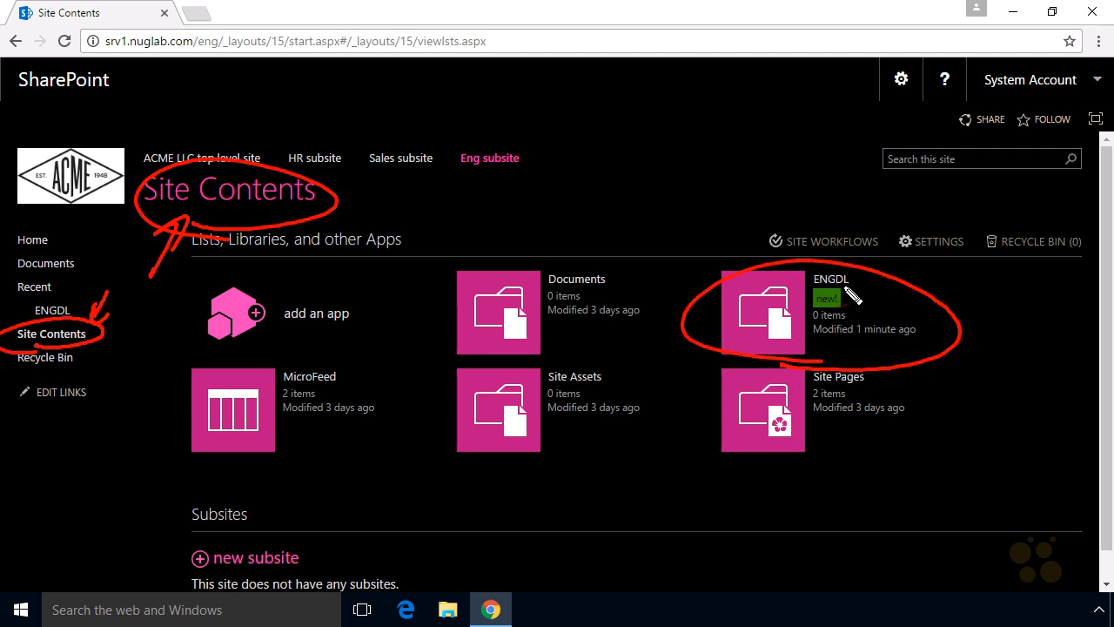
{"action": "left_click_drag", "start_coordinate": [872, 300], "coordinate": [852, 317]}
{"action": "left_click_drag", "start_coordinate": [852, 308], "coordinate": [860, 318]}
{"action": "key", "text": "Escape"}
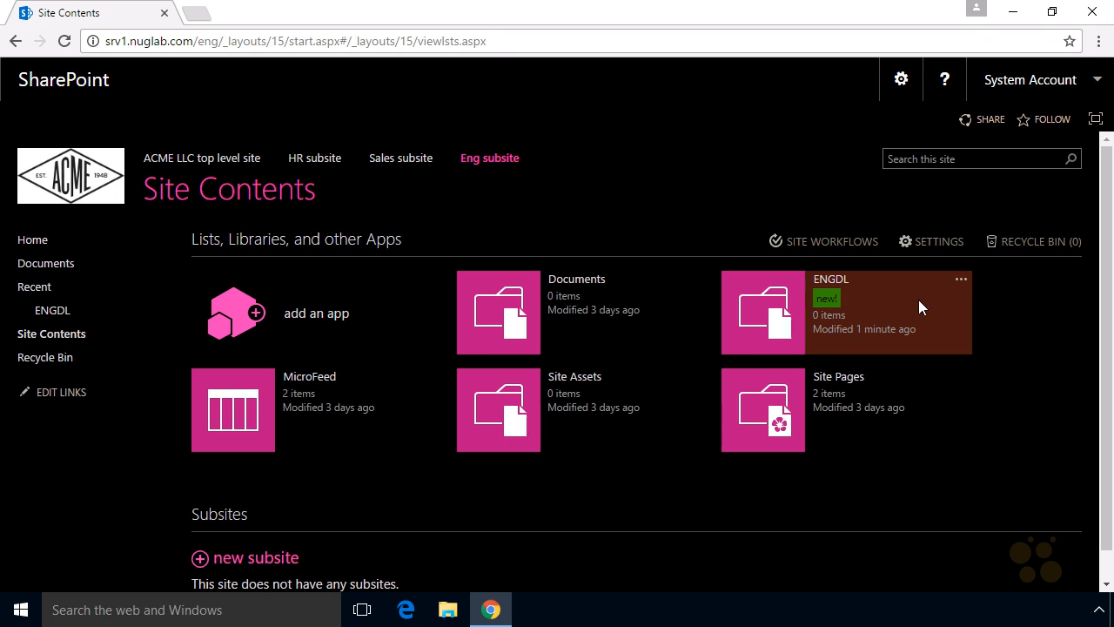
- Open the ENGDL library's settings and its list name, description and navigation page
{"action": "left_click", "coordinate": [961, 281]}
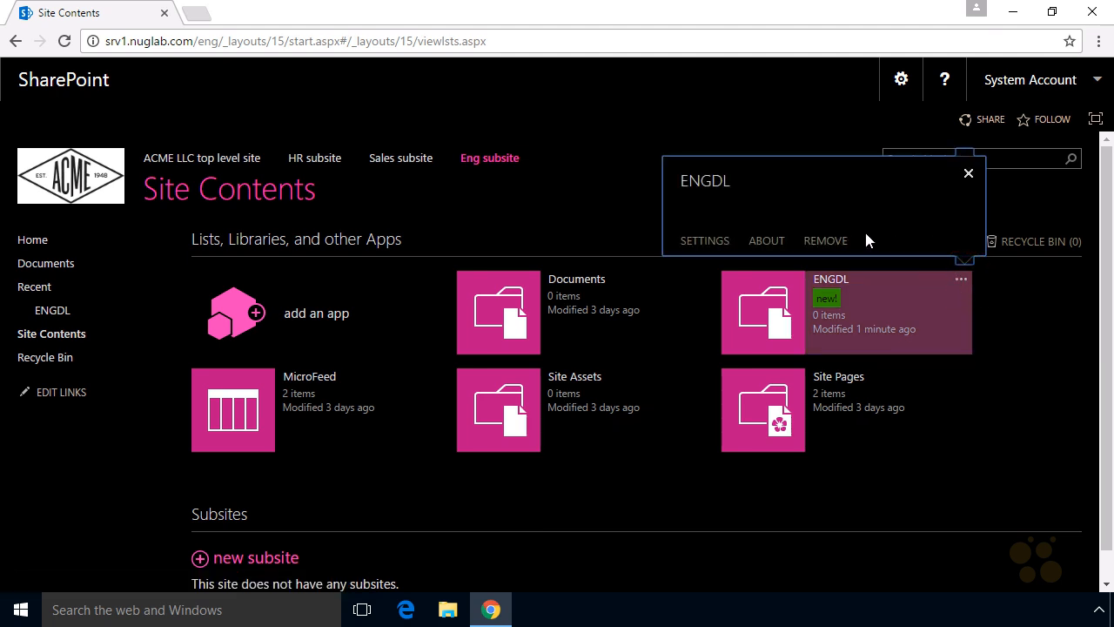
{"action": "left_click", "coordinate": [707, 241]}
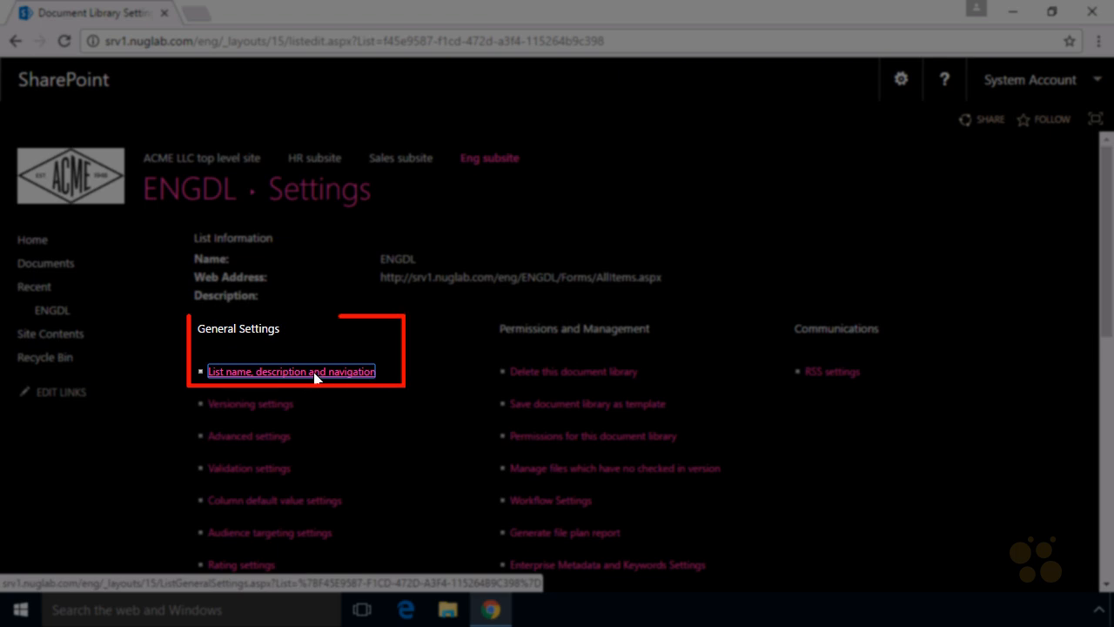
{"action": "left_click", "coordinate": [318, 371]}
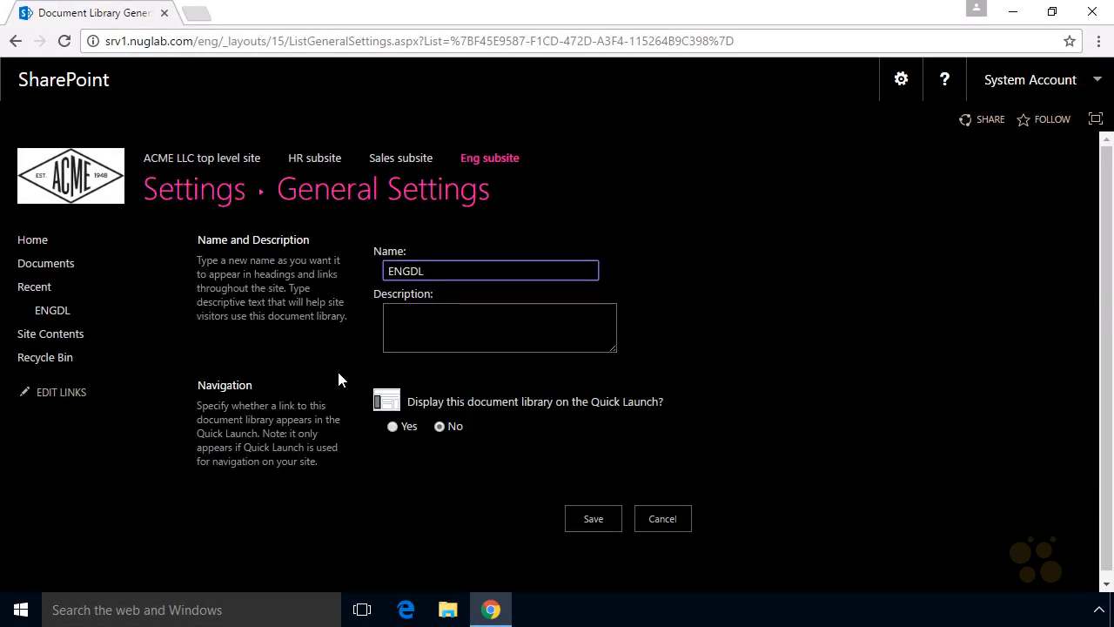
- Rename the library to Engineering Document Library
{"action": "left_click_drag", "start_coordinate": [428, 270], "coordinate": [381, 281]}
{"action": "type", "text": "Engineering Document Library"}
{"action": "mouse_move", "coordinate": [416, 457]}
{"action": "left_mouse_down"}
{"action": "mouse_move", "coordinate": [680, 380]}
{"action": "mouse_move", "coordinate": [457, 470]}
{"action": "left_mouse_up"}
{"action": "left_click_drag", "start_coordinate": [363, 519], "coordinate": [396, 438]}
{"action": "mouse_move", "coordinate": [374, 460]}
{"action": "left_mouse_down"}
{"action": "mouse_move", "coordinate": [398, 439]}
{"action": "mouse_move", "coordinate": [389, 474]}
{"action": "mouse_move", "coordinate": [352, 489]}
{"action": "mouse_move", "coordinate": [89, 425]}
{"action": "left_mouse_up"}
{"action": "mouse_move", "coordinate": [172, 437]}
{"action": "left_mouse_down"}
{"action": "mouse_move", "coordinate": [102, 453]}
{"action": "mouse_move", "coordinate": [113, 478]}
{"action": "left_mouse_up"}
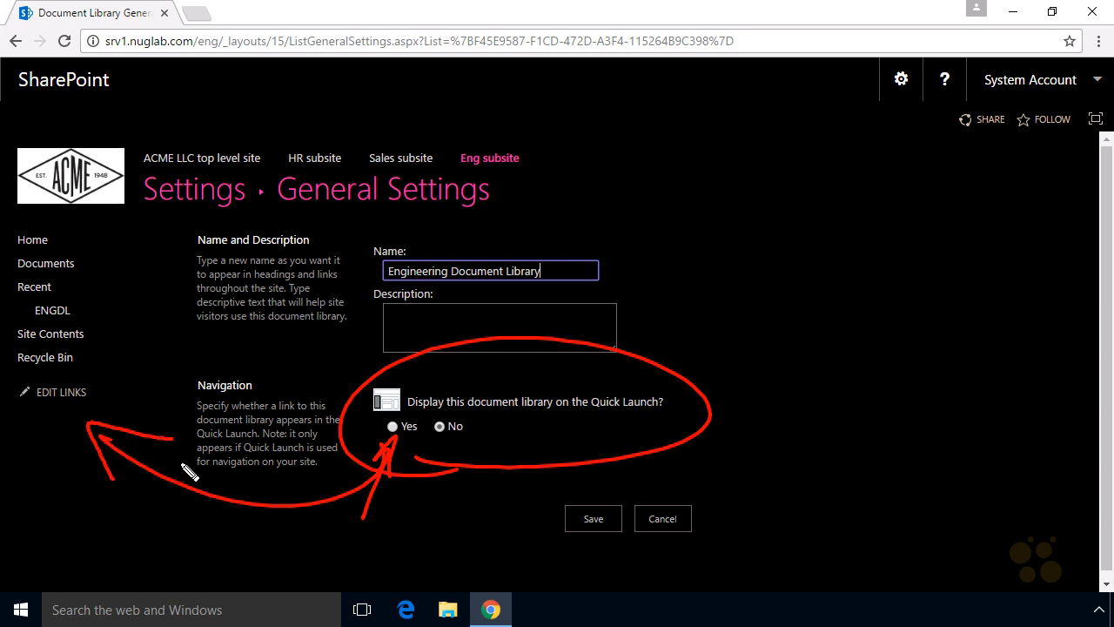
{"action": "left_click_drag", "start_coordinate": [406, 438], "coordinate": [415, 433]}
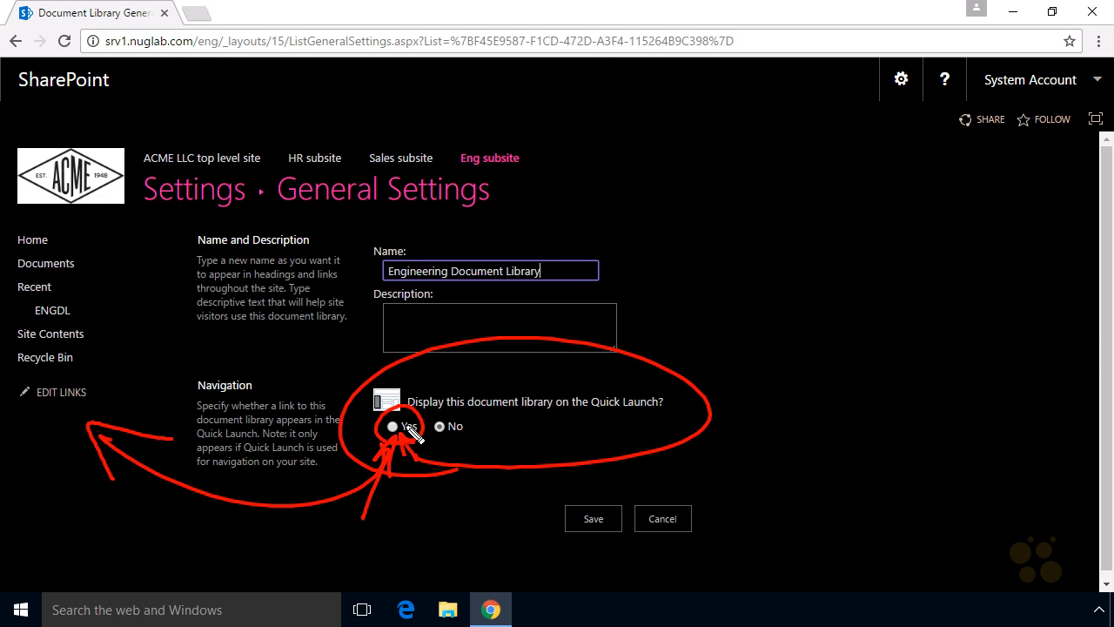
{"action": "key", "text": "Escape"}
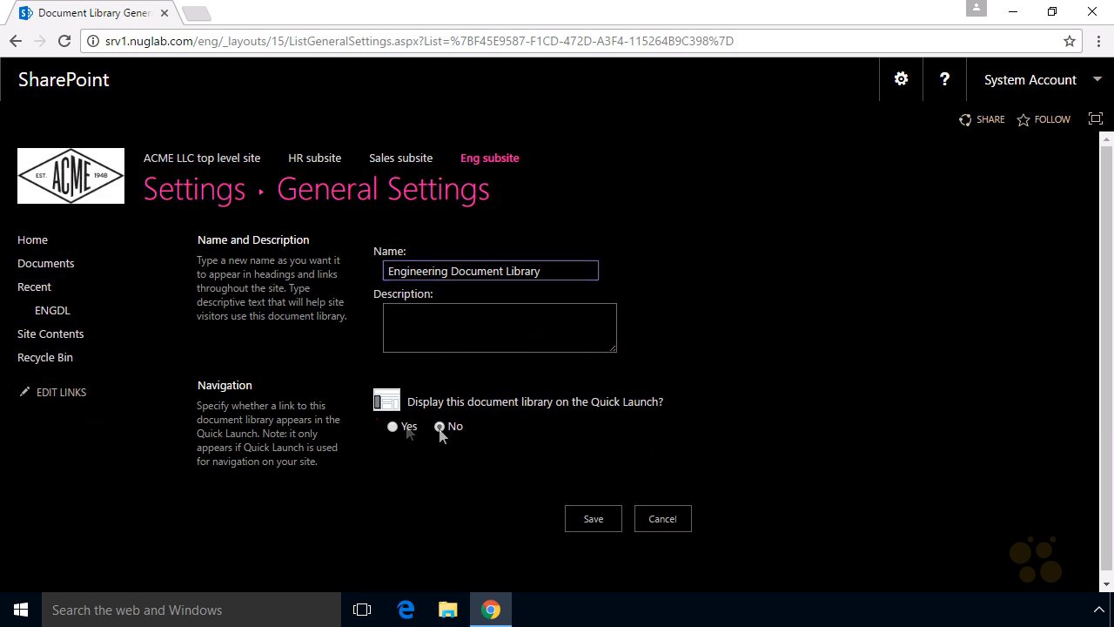
- Set the library to display on the Quick Launch and save the general settings
{"action": "left_click", "coordinate": [393, 427]}
{"action": "left_click", "coordinate": [596, 519]}
{"action": "key", "text": "ctrl+2"}
{"action": "mouse_move", "coordinate": [455, 226]}
{"action": "left_mouse_down"}
{"action": "mouse_move", "coordinate": [475, 232]}
{"action": "mouse_move", "coordinate": [659, 164]}
{"action": "mouse_move", "coordinate": [150, 216]}
{"action": "mouse_move", "coordinate": [488, 228]}
{"action": "left_mouse_up"}
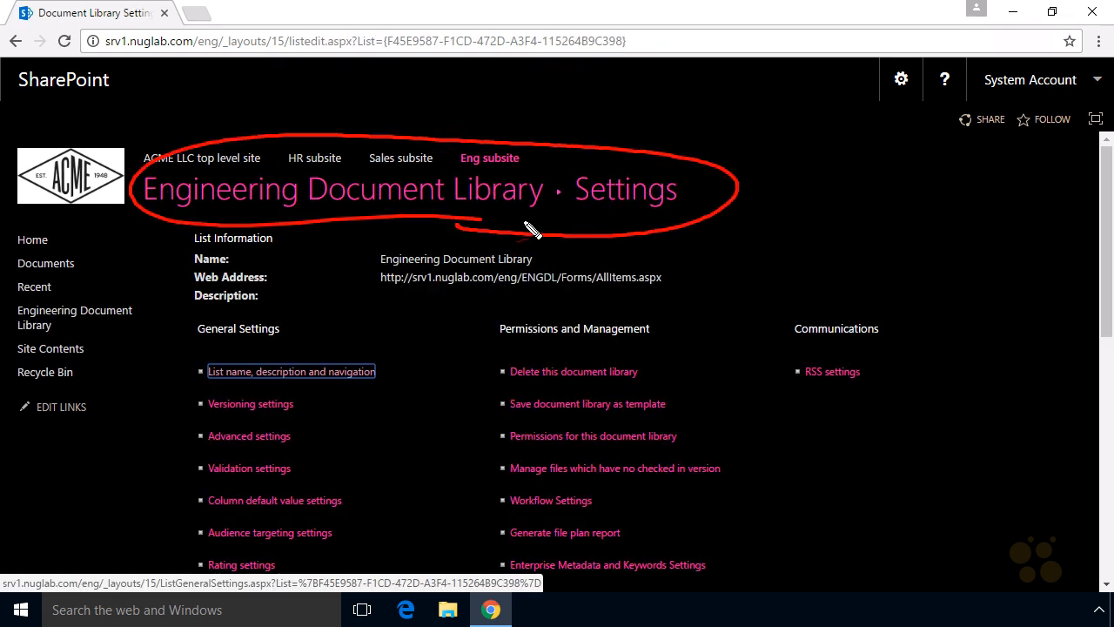
{"action": "left_click_drag", "start_coordinate": [336, 289], "coordinate": [357, 220]}
{"action": "left_click_drag", "start_coordinate": [158, 216], "coordinate": [540, 220]}
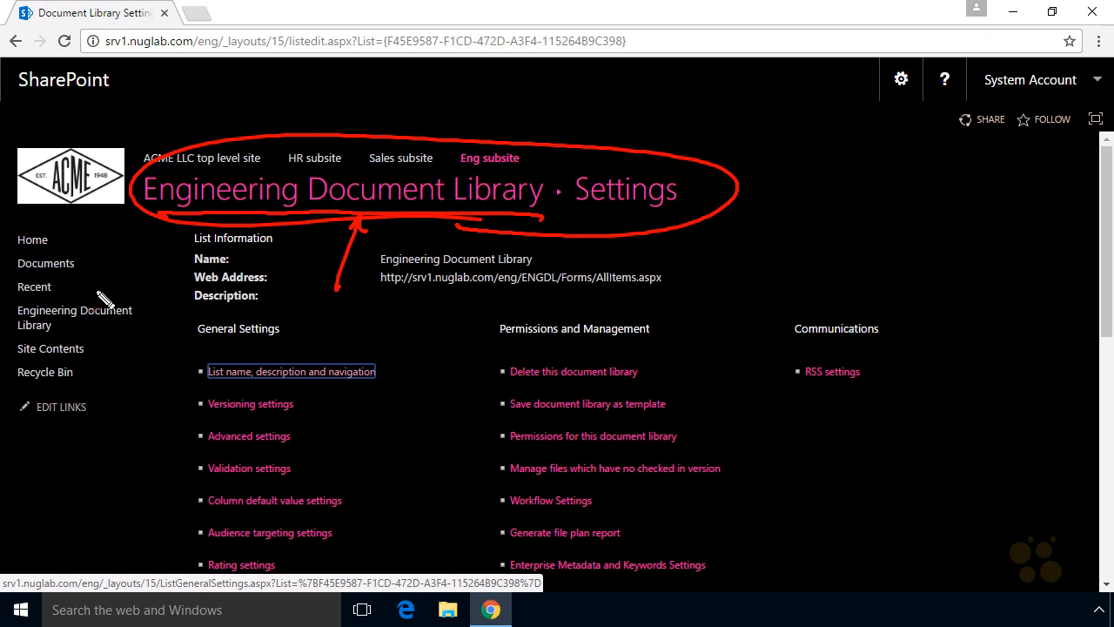
{"action": "mouse_move", "coordinate": [77, 334]}
{"action": "left_mouse_down"}
{"action": "mouse_move", "coordinate": [159, 319]}
{"action": "mouse_move", "coordinate": [14, 312]}
{"action": "mouse_move", "coordinate": [76, 338]}
{"action": "left_mouse_up"}
{"action": "mouse_move", "coordinate": [116, 253]}
{"action": "left_mouse_down"}
{"action": "mouse_move", "coordinate": [104, 286]}
{"action": "mouse_move", "coordinate": [124, 280]}
{"action": "left_mouse_up"}
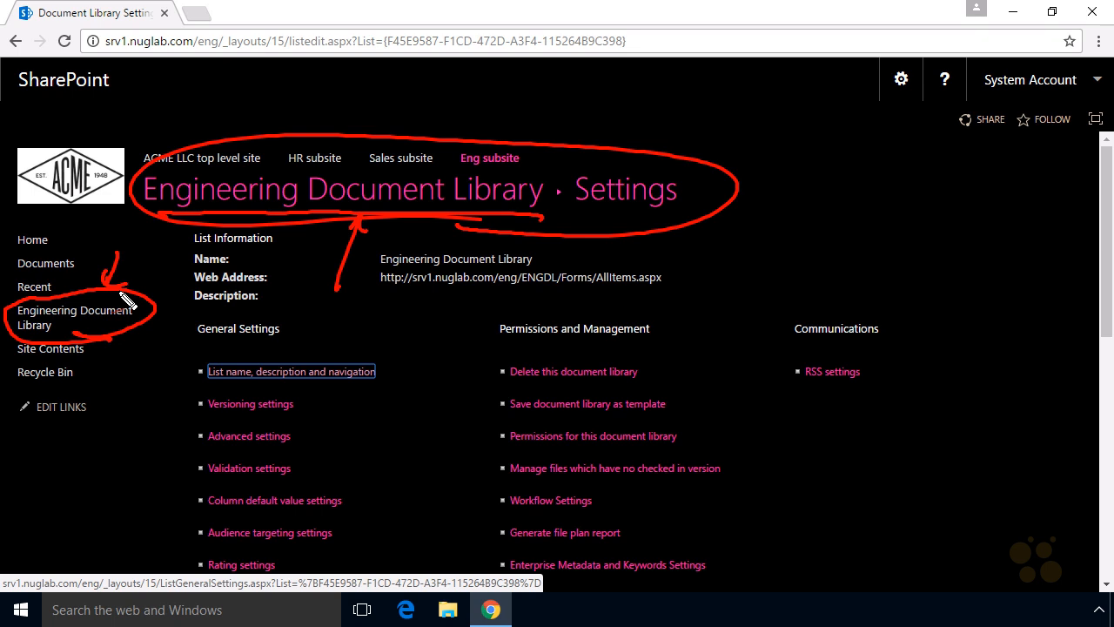
{"action": "key", "text": "Escape"}
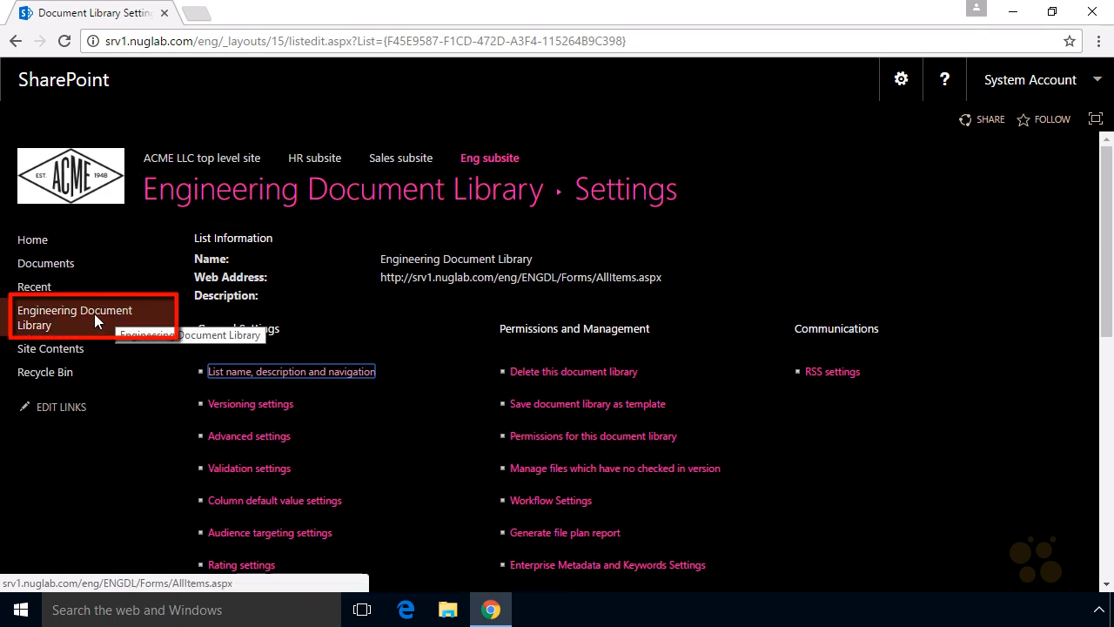
- Open the Engineering Document Library from the Quick Launch and upload the ACME Logo file from Downloads
{"action": "left_click", "coordinate": [96, 313]}
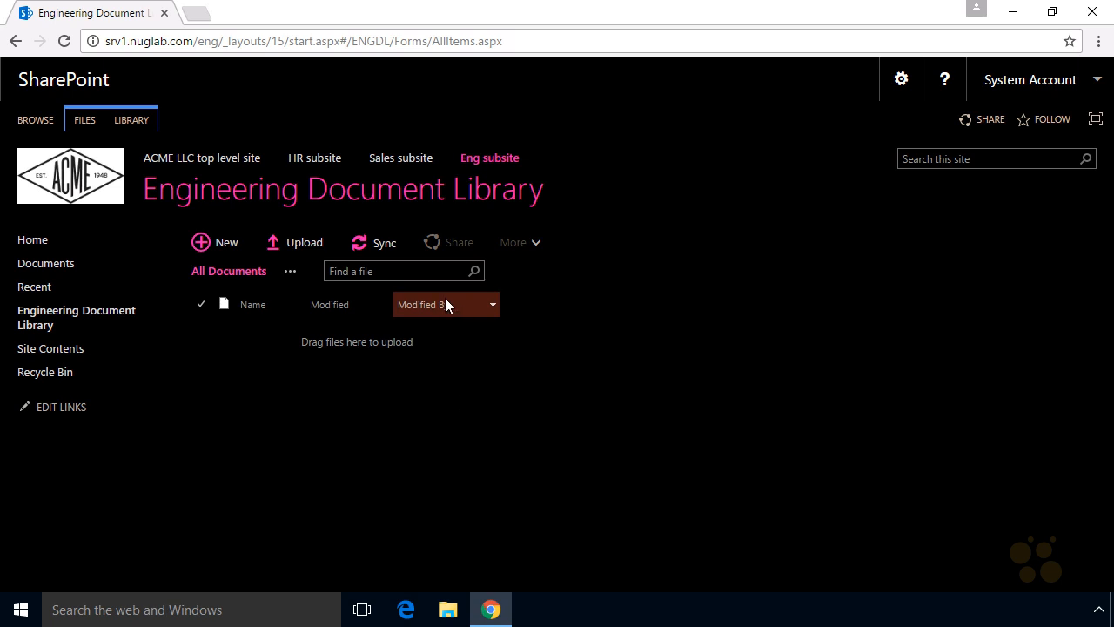
{"action": "left_click", "coordinate": [273, 245]}
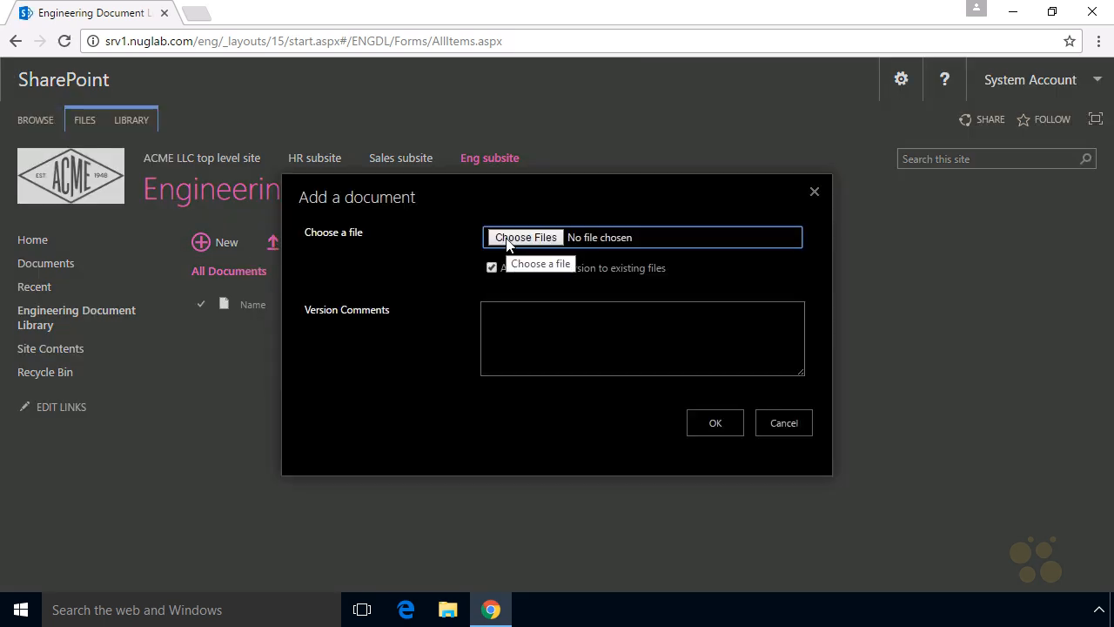
{"action": "left_click", "coordinate": [535, 245]}
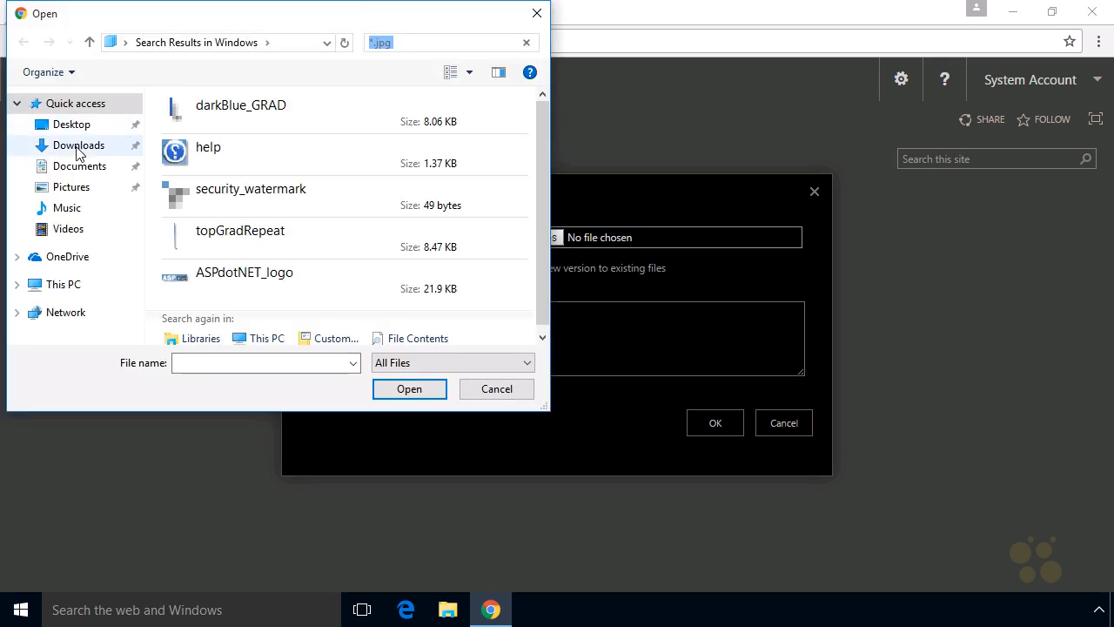
{"action": "left_click", "coordinate": [77, 148]}
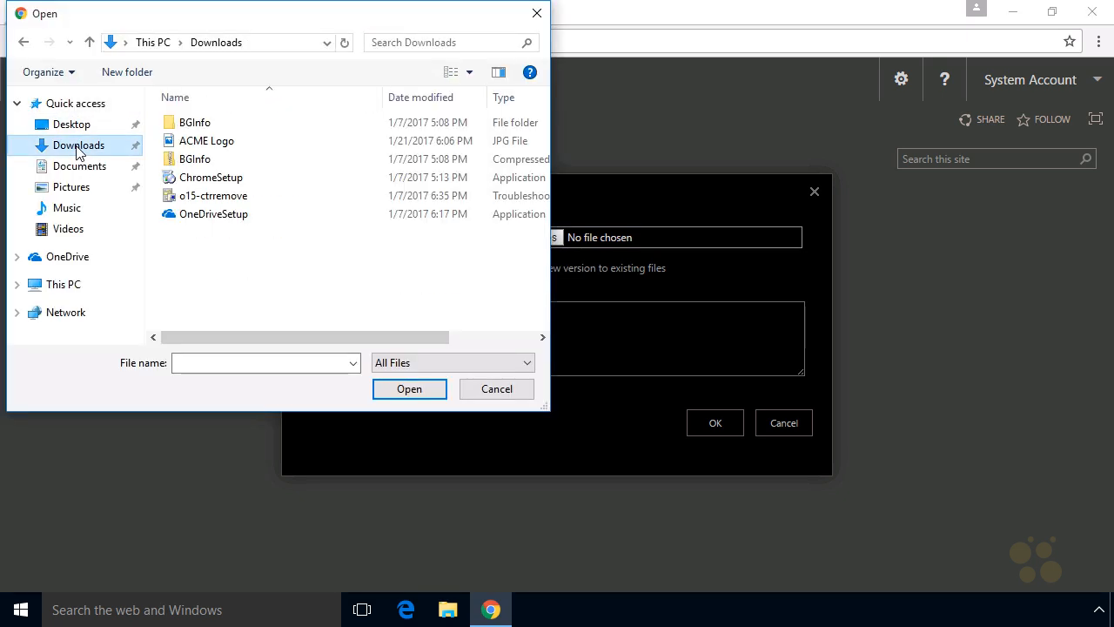
{"action": "left_click", "coordinate": [206, 144]}
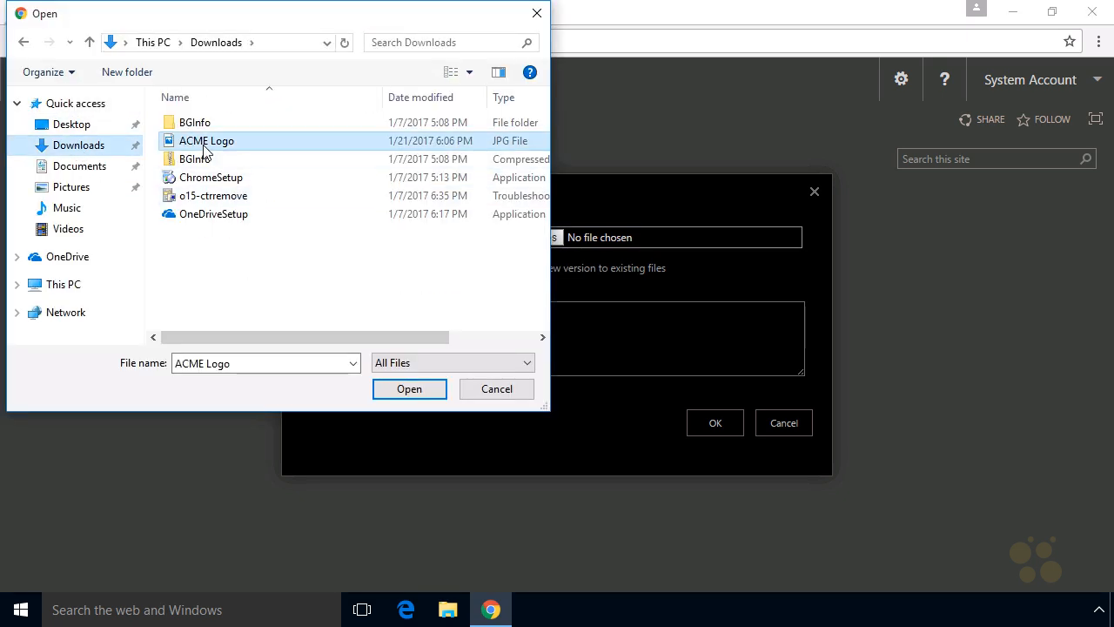
{"action": "left_click", "coordinate": [411, 390]}
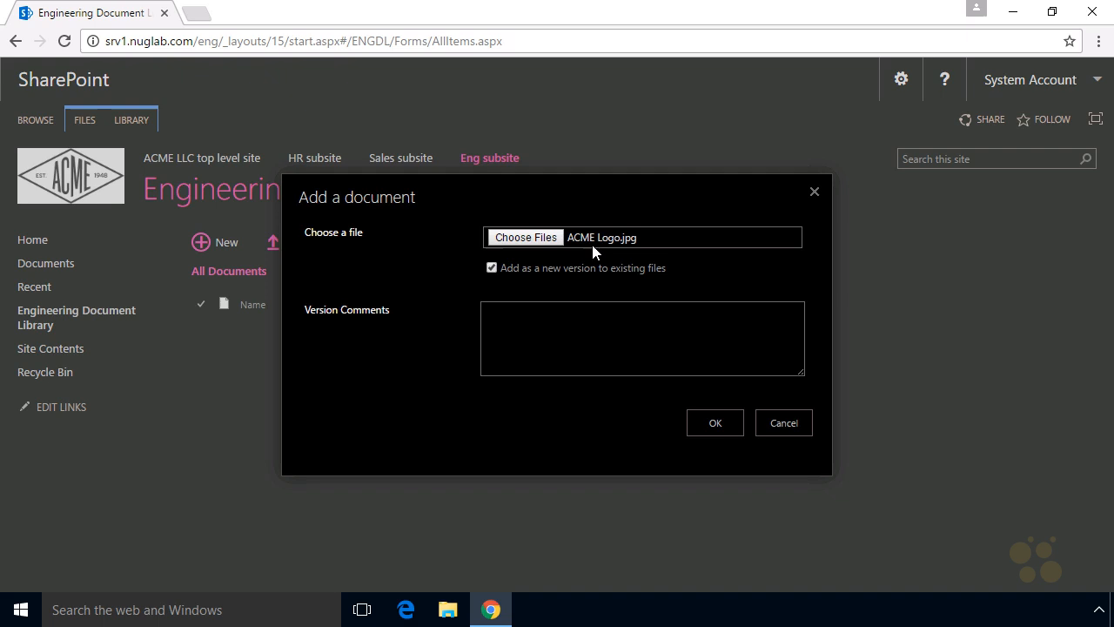
{"action": "left_click", "coordinate": [711, 422]}
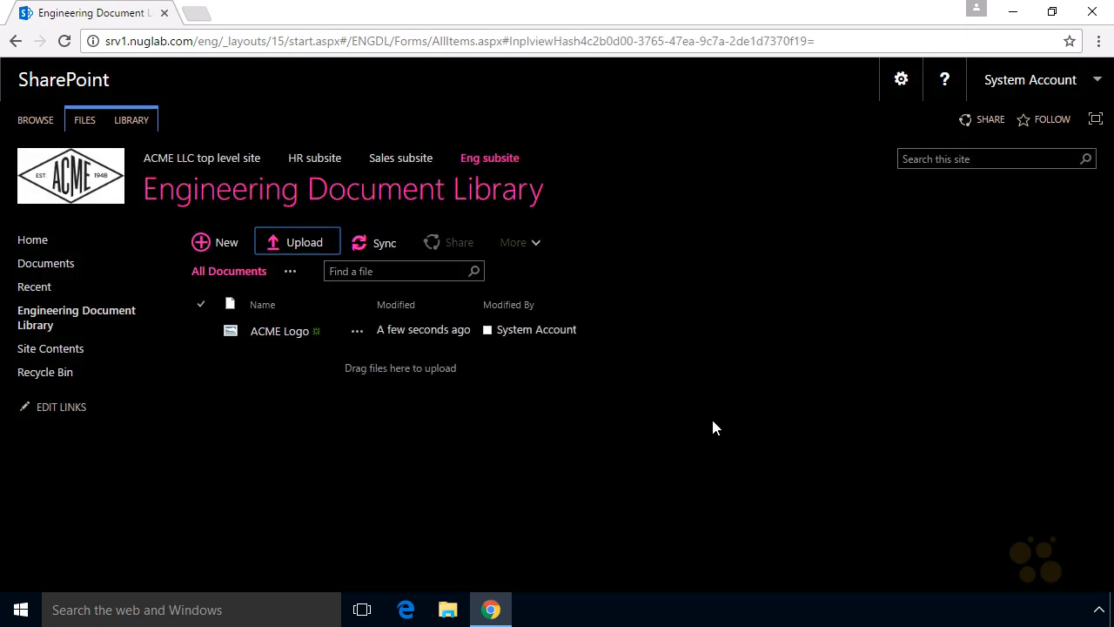
- Upload the BGInfo file from Downloads into the Engineering Document Library
{"action": "left_click", "coordinate": [310, 246]}
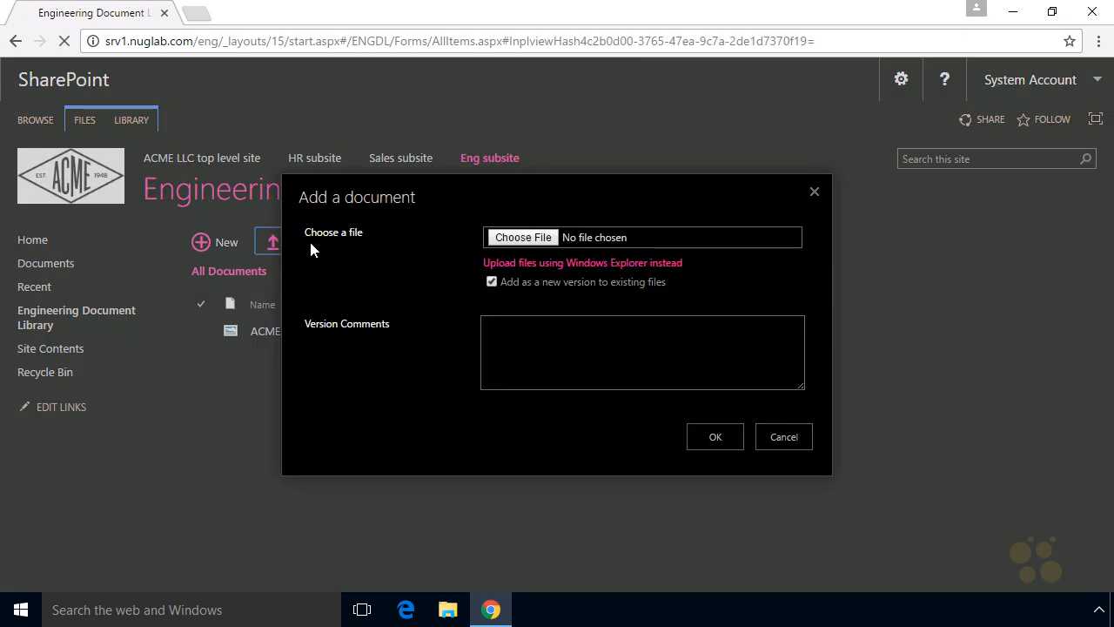
{"action": "left_click", "coordinate": [522, 243]}
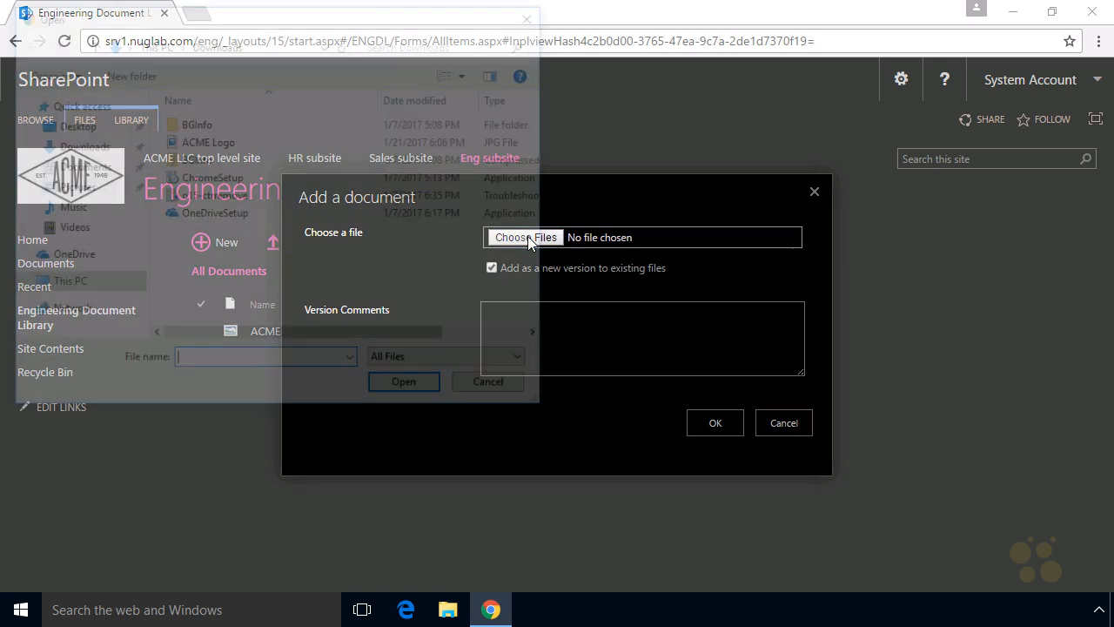
{"action": "left_click", "coordinate": [204, 161]}
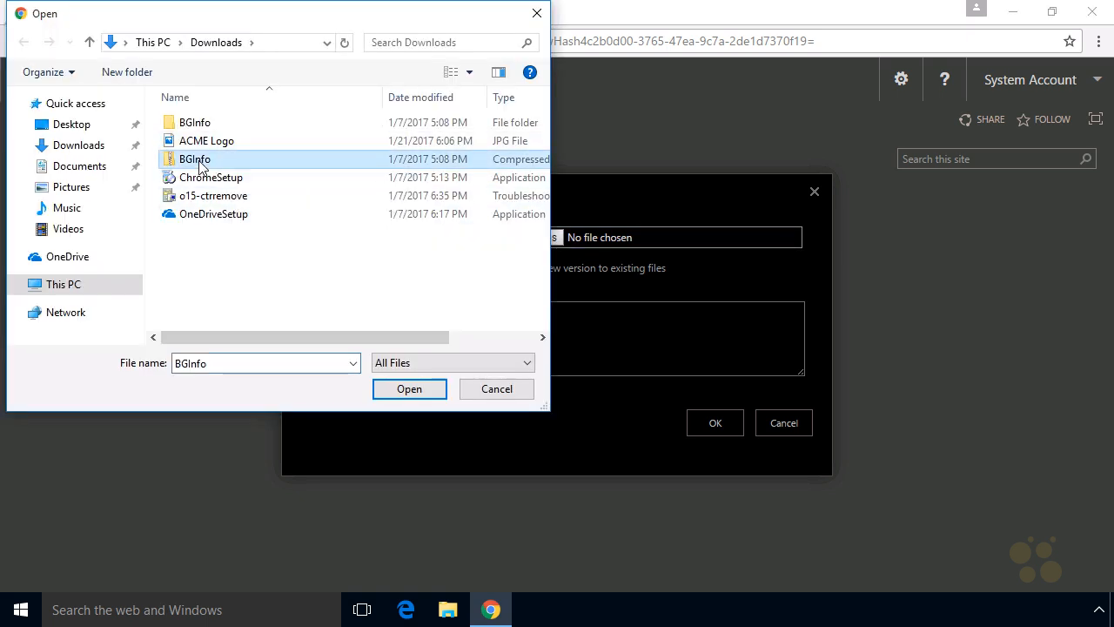
{"action": "left_click", "coordinate": [414, 394]}
{"action": "left_click", "coordinate": [714, 422]}
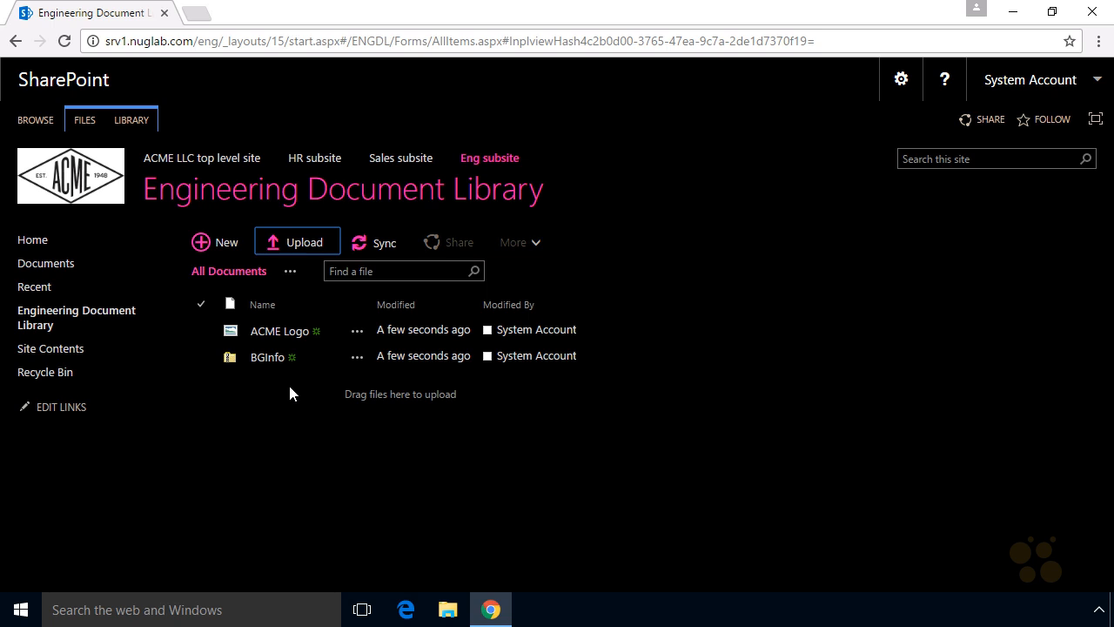
{"action": "key", "text": "ctrl+shift+d"}
{"action": "mouse_move", "coordinate": [402, 479]}
{"action": "left_mouse_down"}
{"action": "mouse_move", "coordinate": [612, 383]}
{"action": "mouse_move", "coordinate": [62, 217]}
{"action": "mouse_move", "coordinate": [480, 412]}
{"action": "left_mouse_up"}
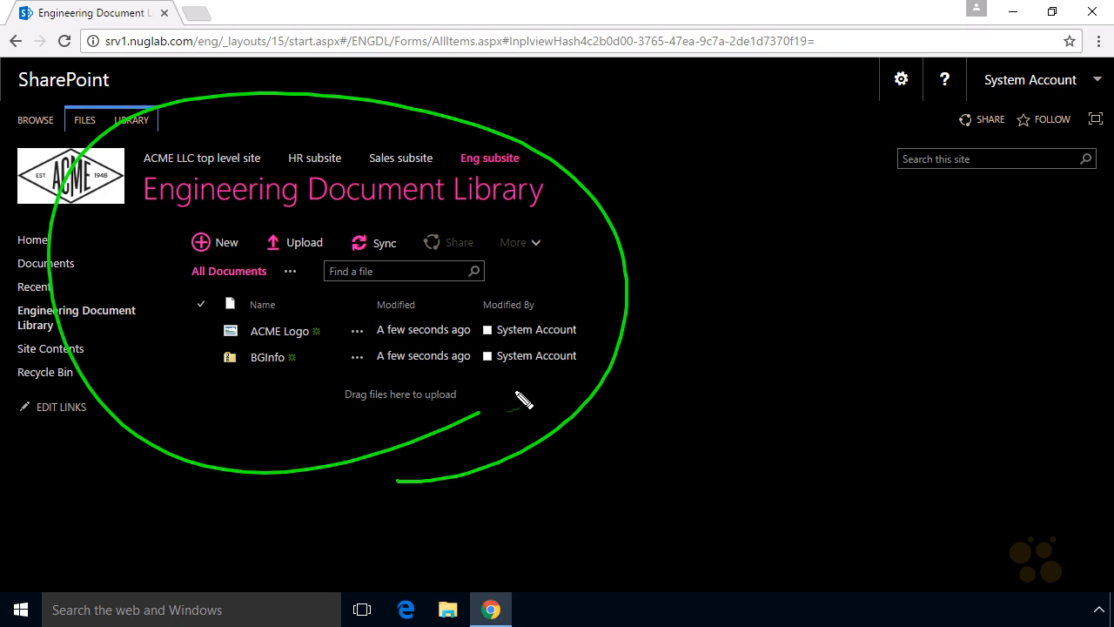
{"action": "mouse_move", "coordinate": [672, 190]}
{"action": "left_mouse_down"}
{"action": "mouse_move", "coordinate": [577, 295]}
{"action": "mouse_move", "coordinate": [601, 303]}
{"action": "left_mouse_up"}
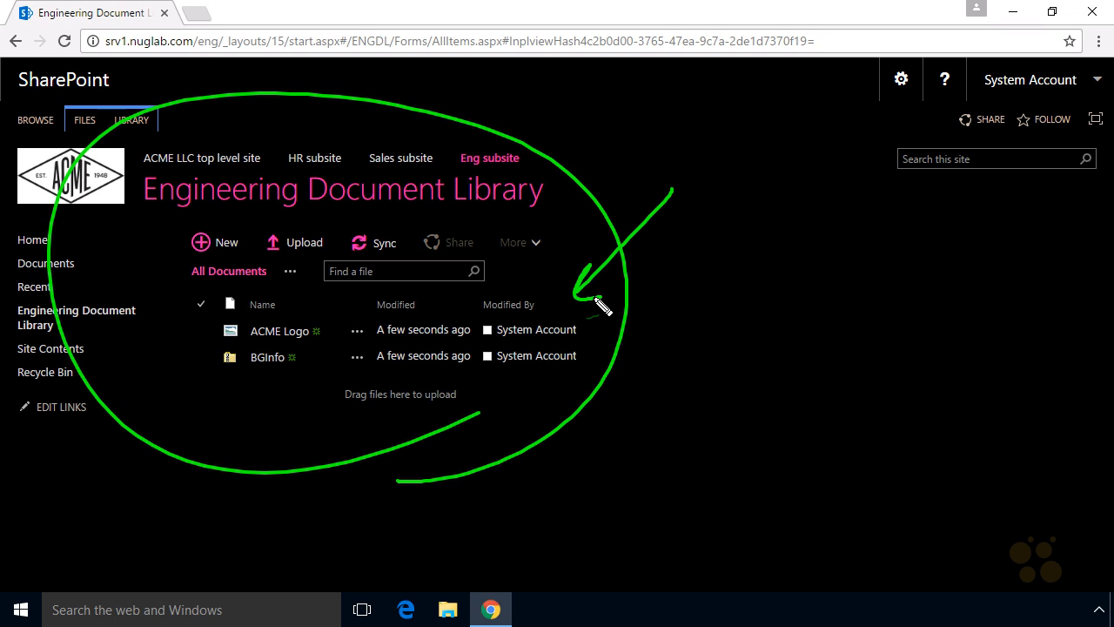
{"action": "key", "text": "Escape"}
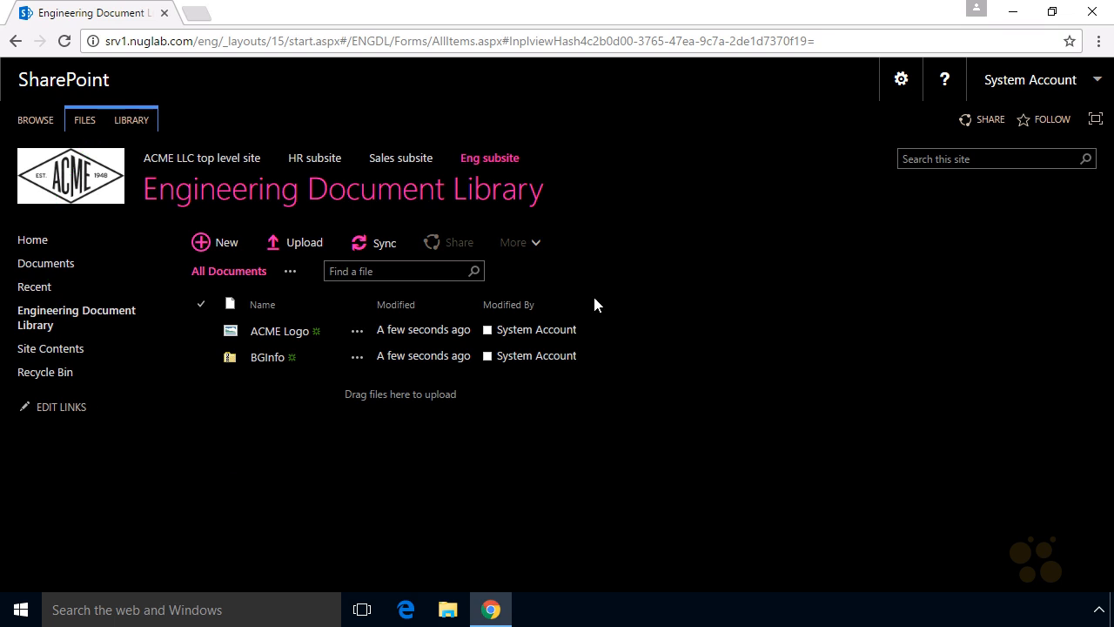
- Go to the HR subsite and open its Site Contents page
{"action": "left_click", "coordinate": [318, 164]}
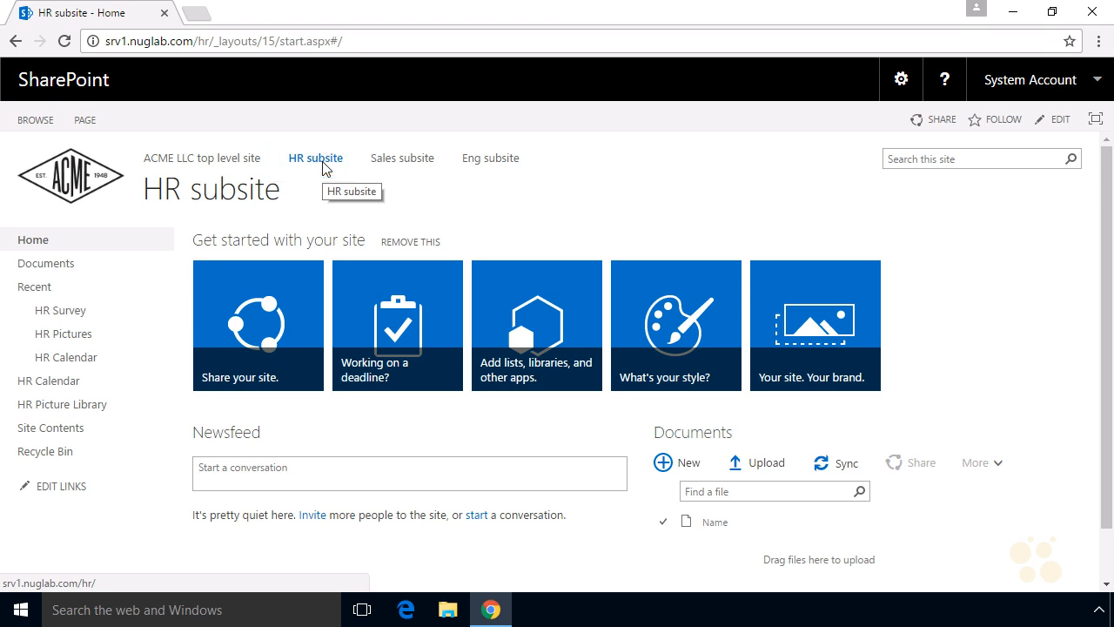
{"action": "left_click", "coordinate": [63, 436]}
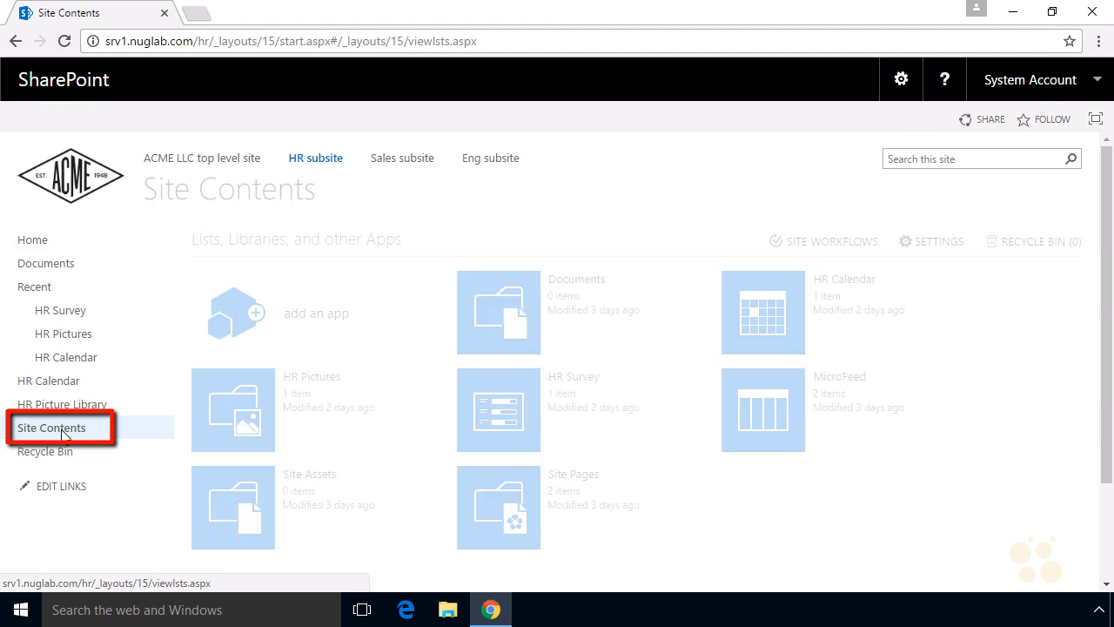